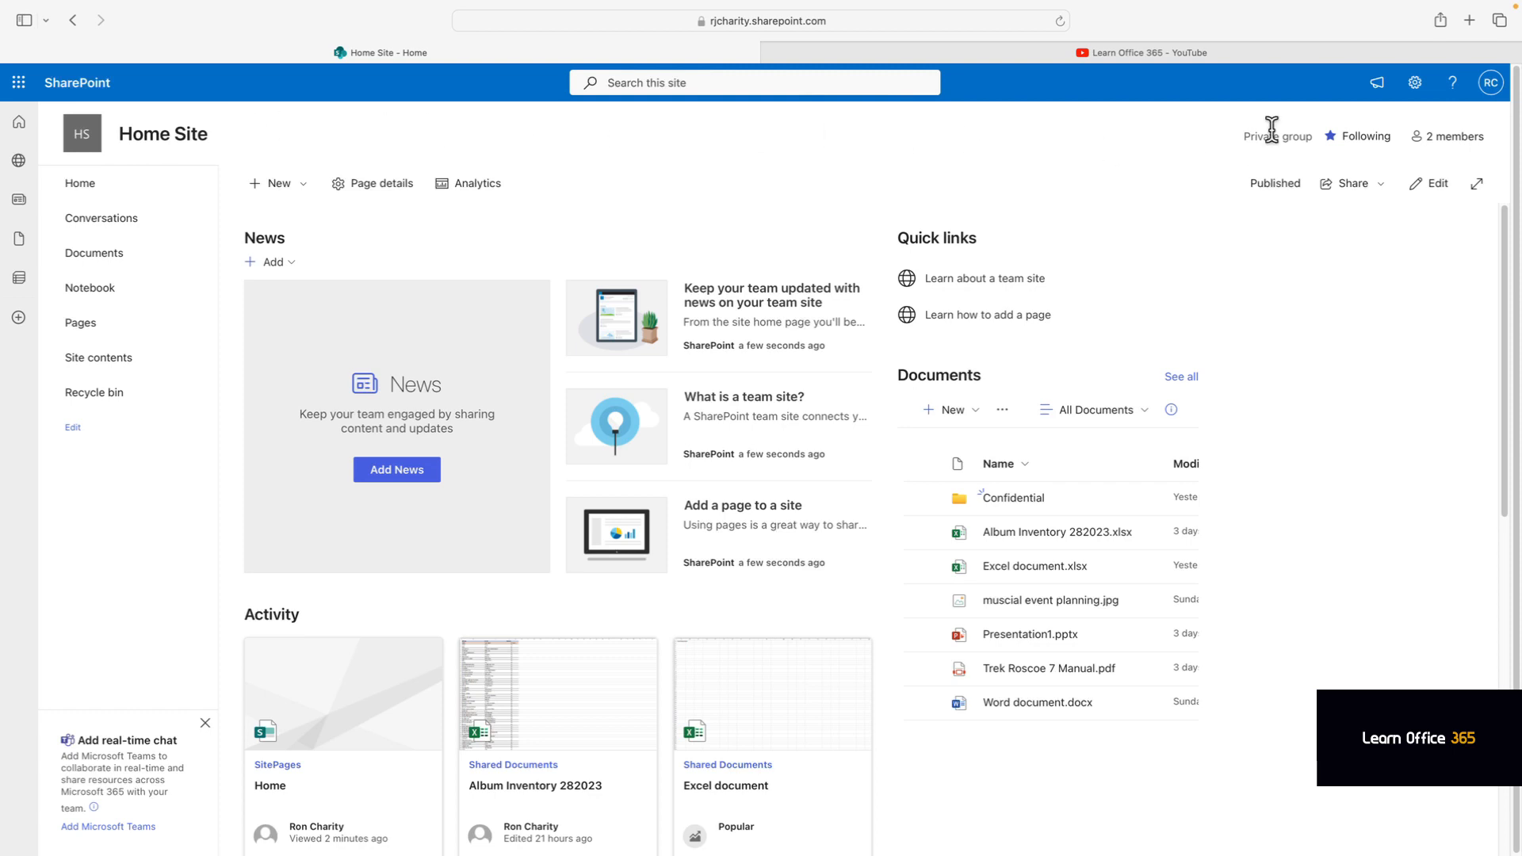
Open the advanced permissions settings of the Home Site.
click(1415, 84)
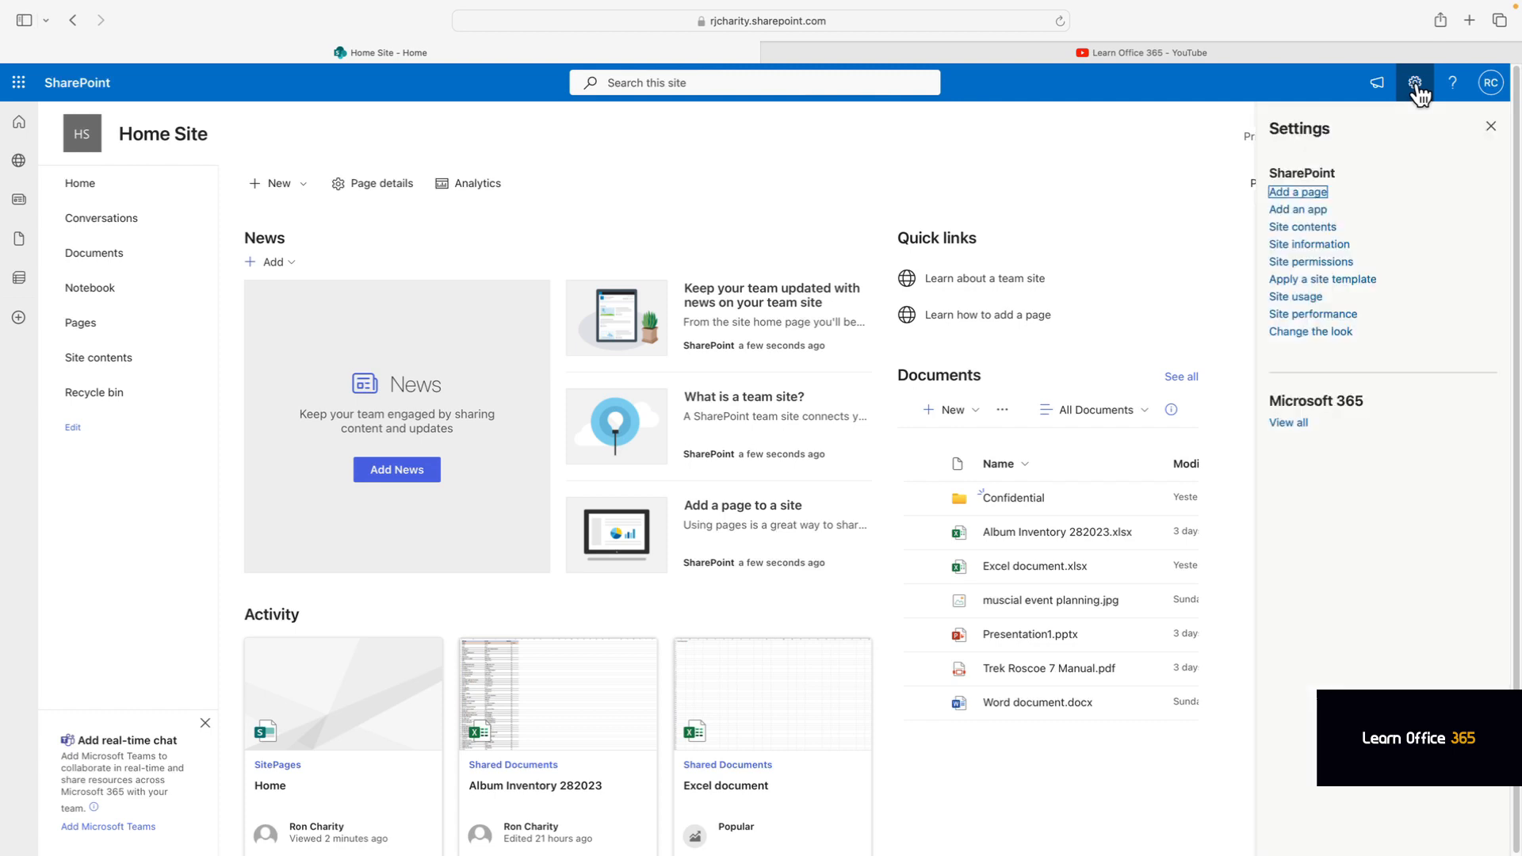
click(1312, 262)
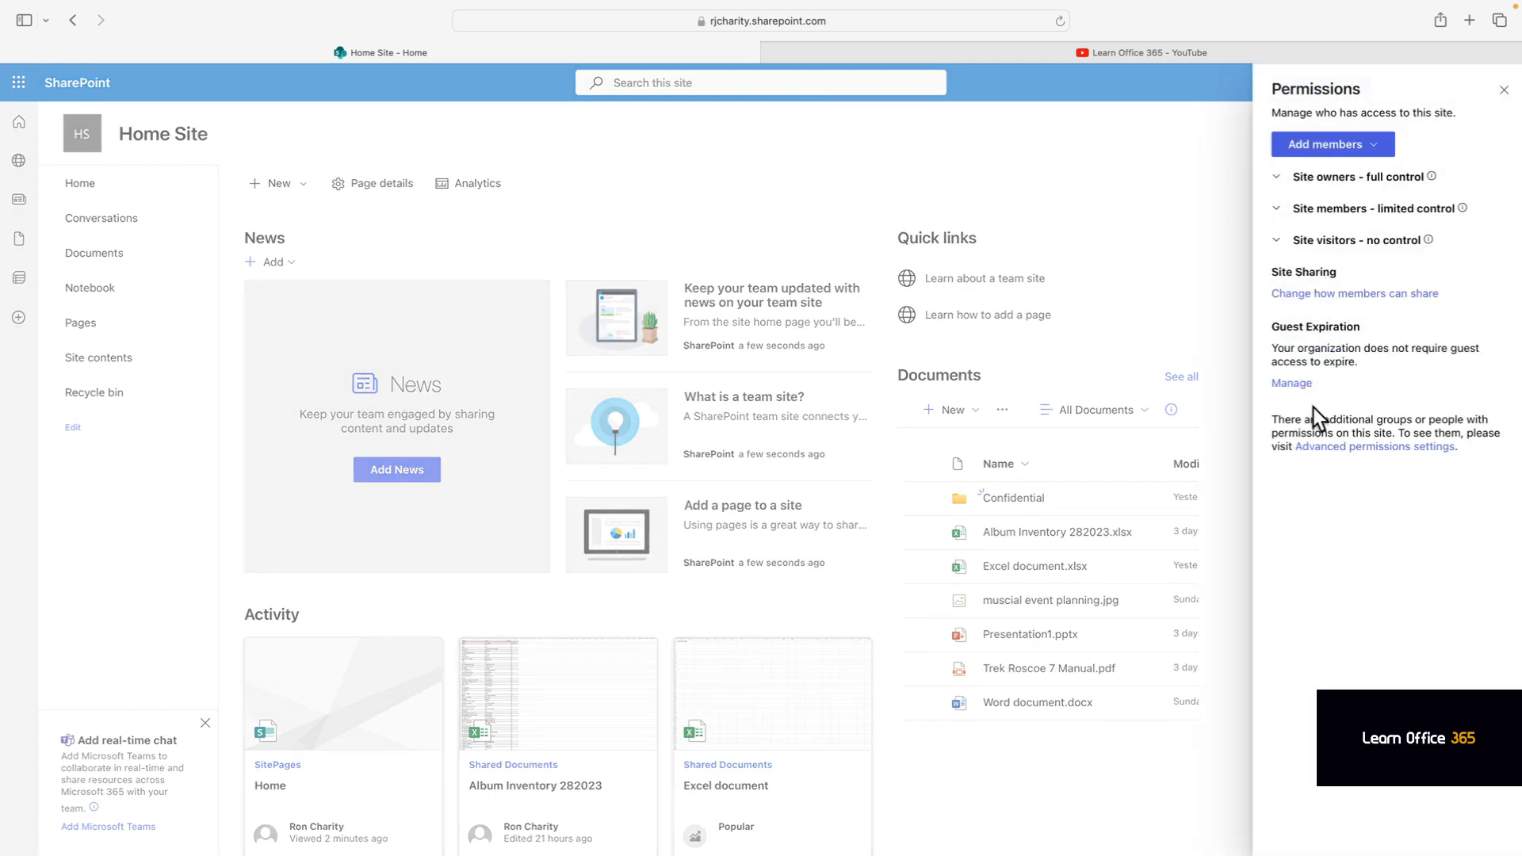
click(1325, 449)
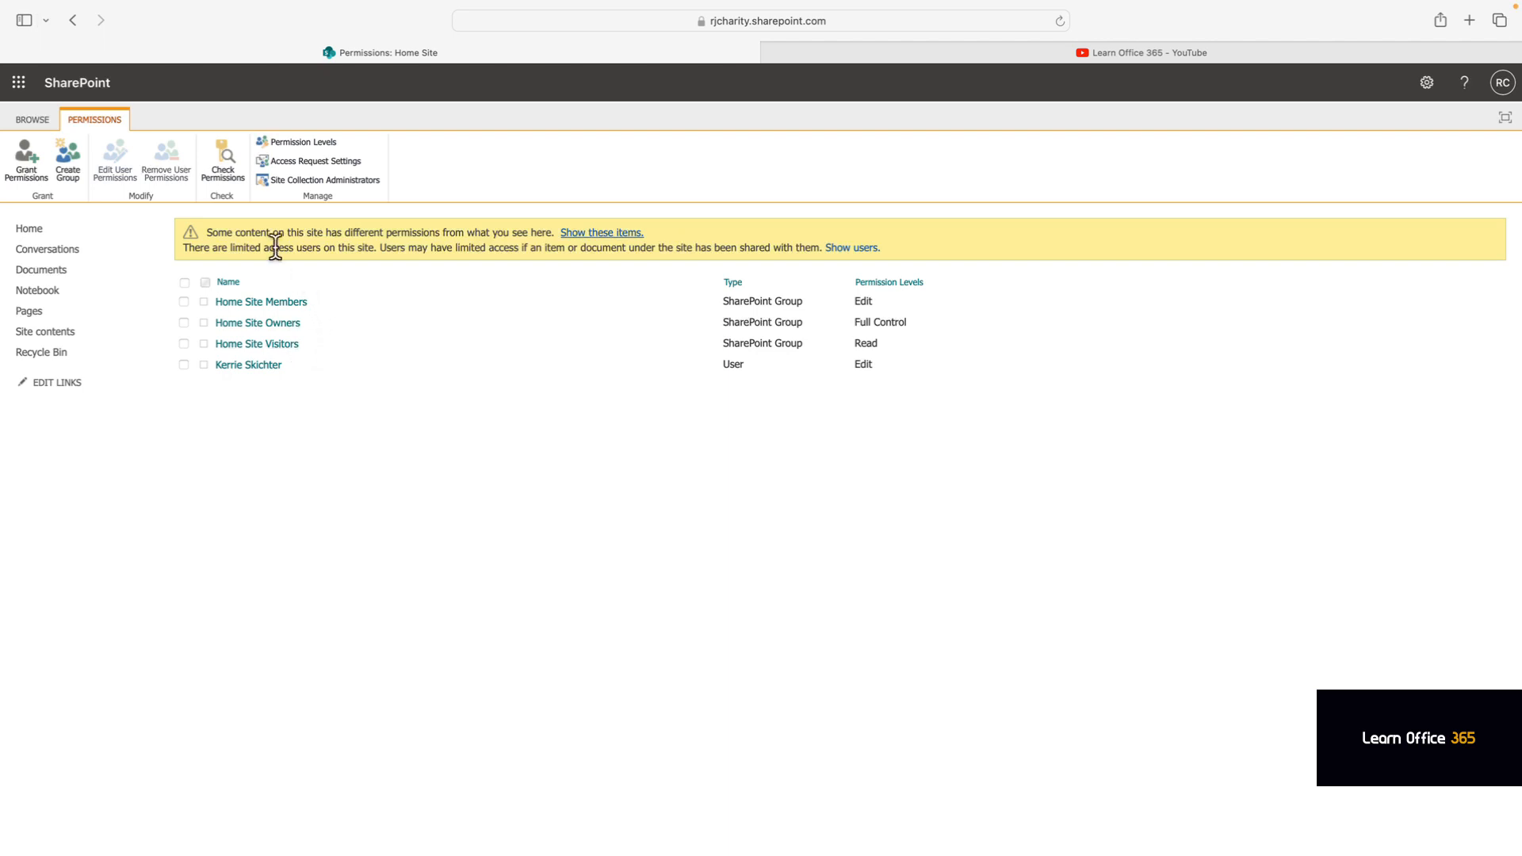
Start a new site group named "Memo reviewers" and use the same text as its About Me description.
click(69, 169)
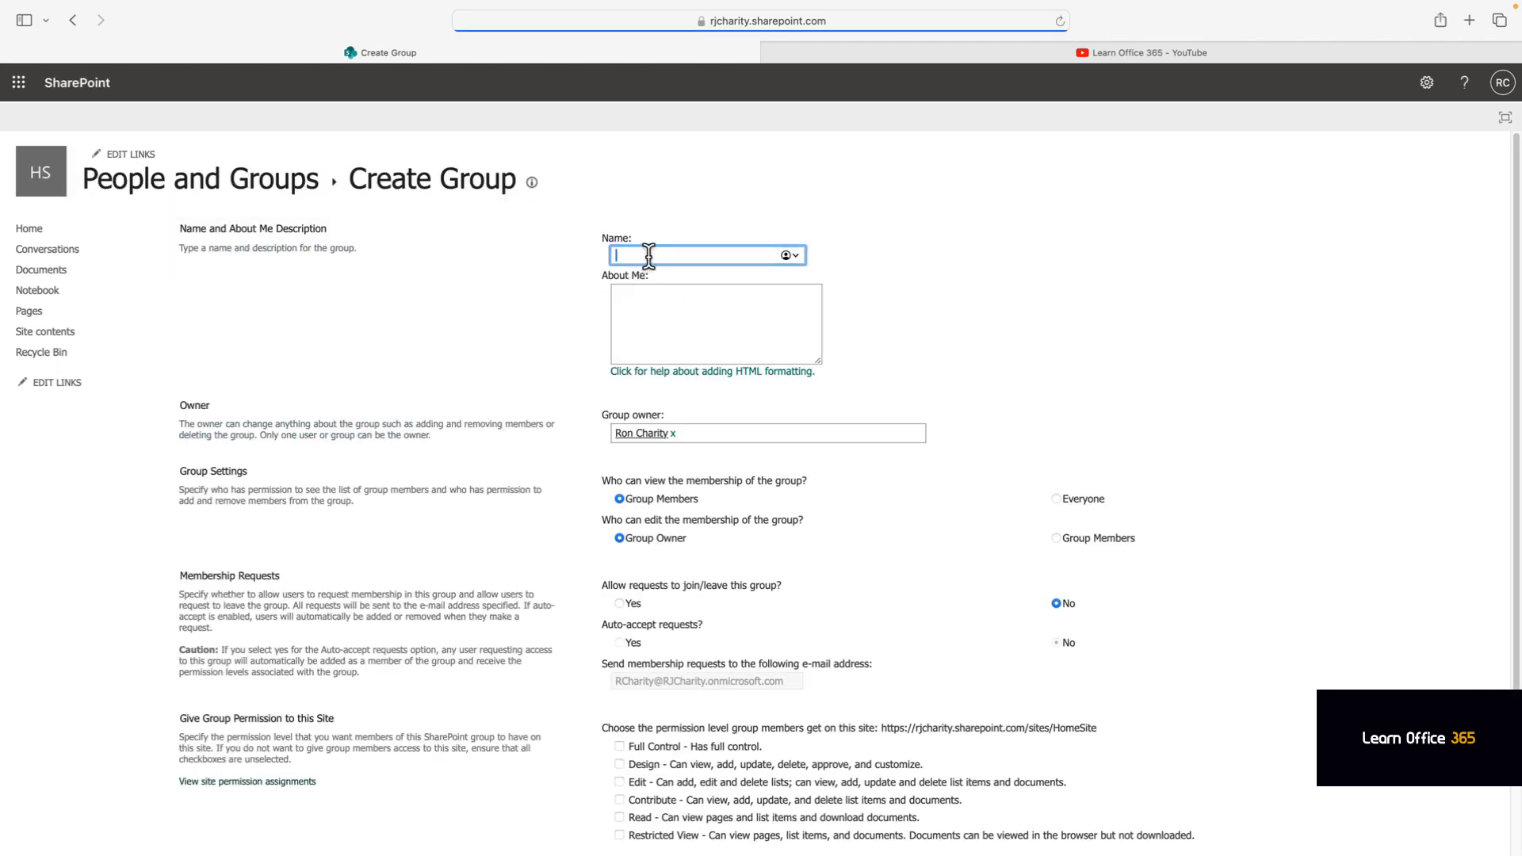
text(Memo reviewers)
drag(709, 255, 573, 258)
key(super+c)
click(654, 300)
key(super+v)
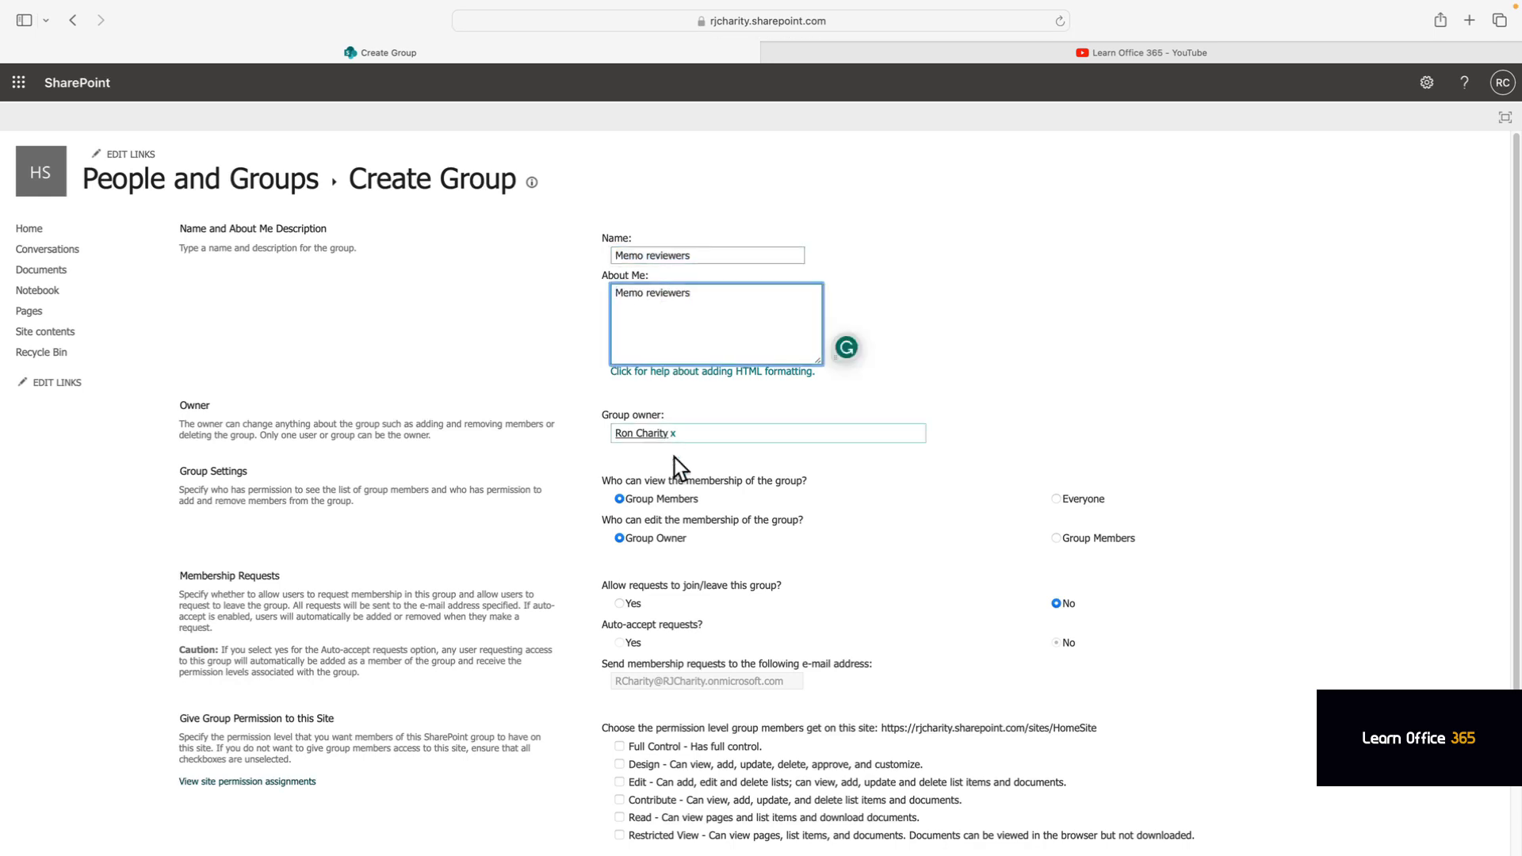
Give the new group the Edit permission level on the site and create it.
scroll(720, 514, down, 1)
scroll(720, 513, down, 2)
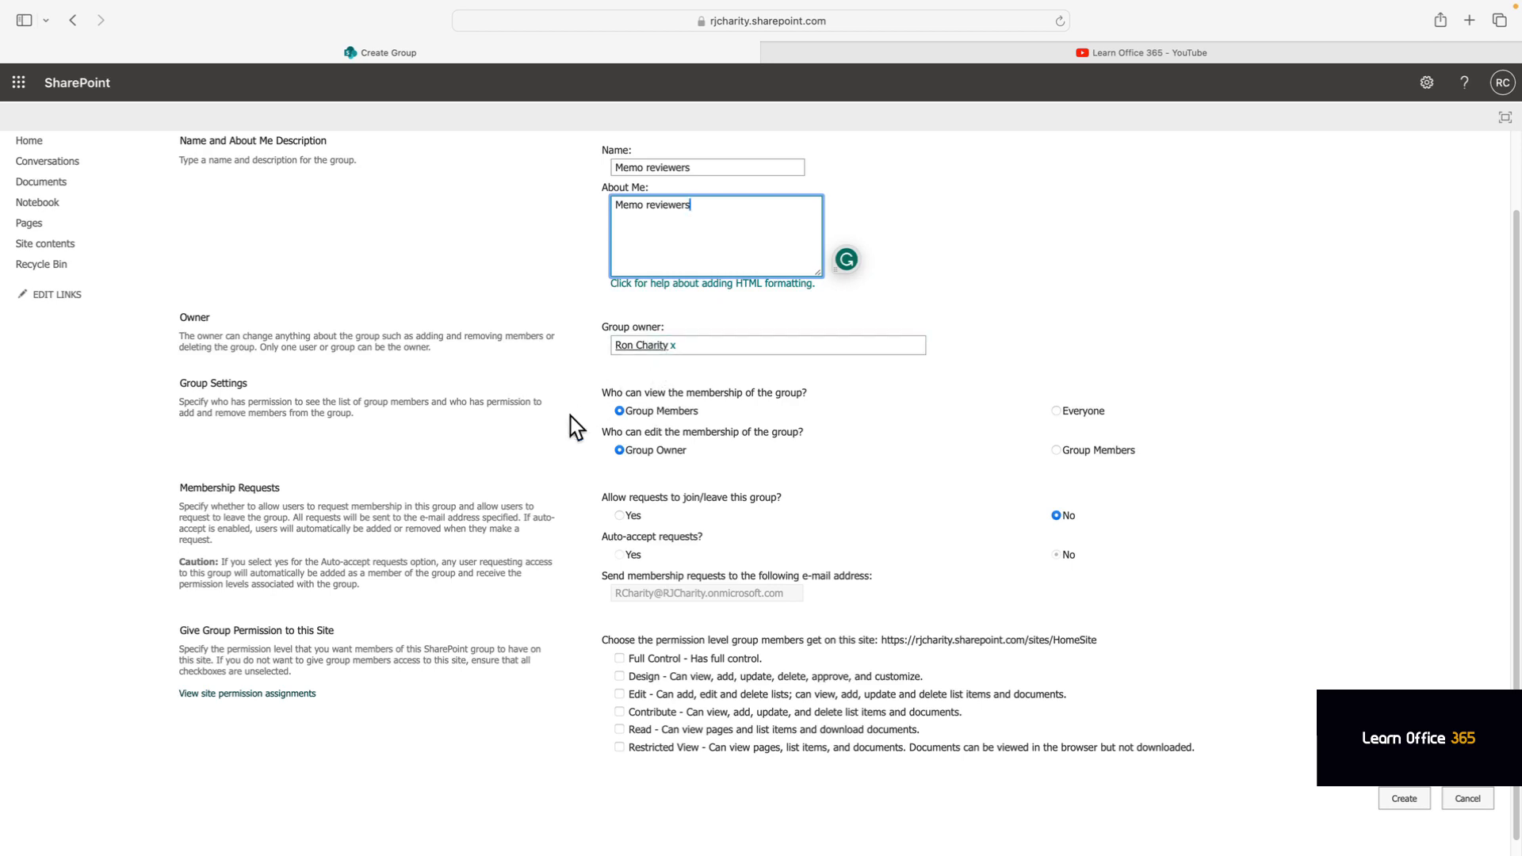
scroll(567, 420, down, 1)
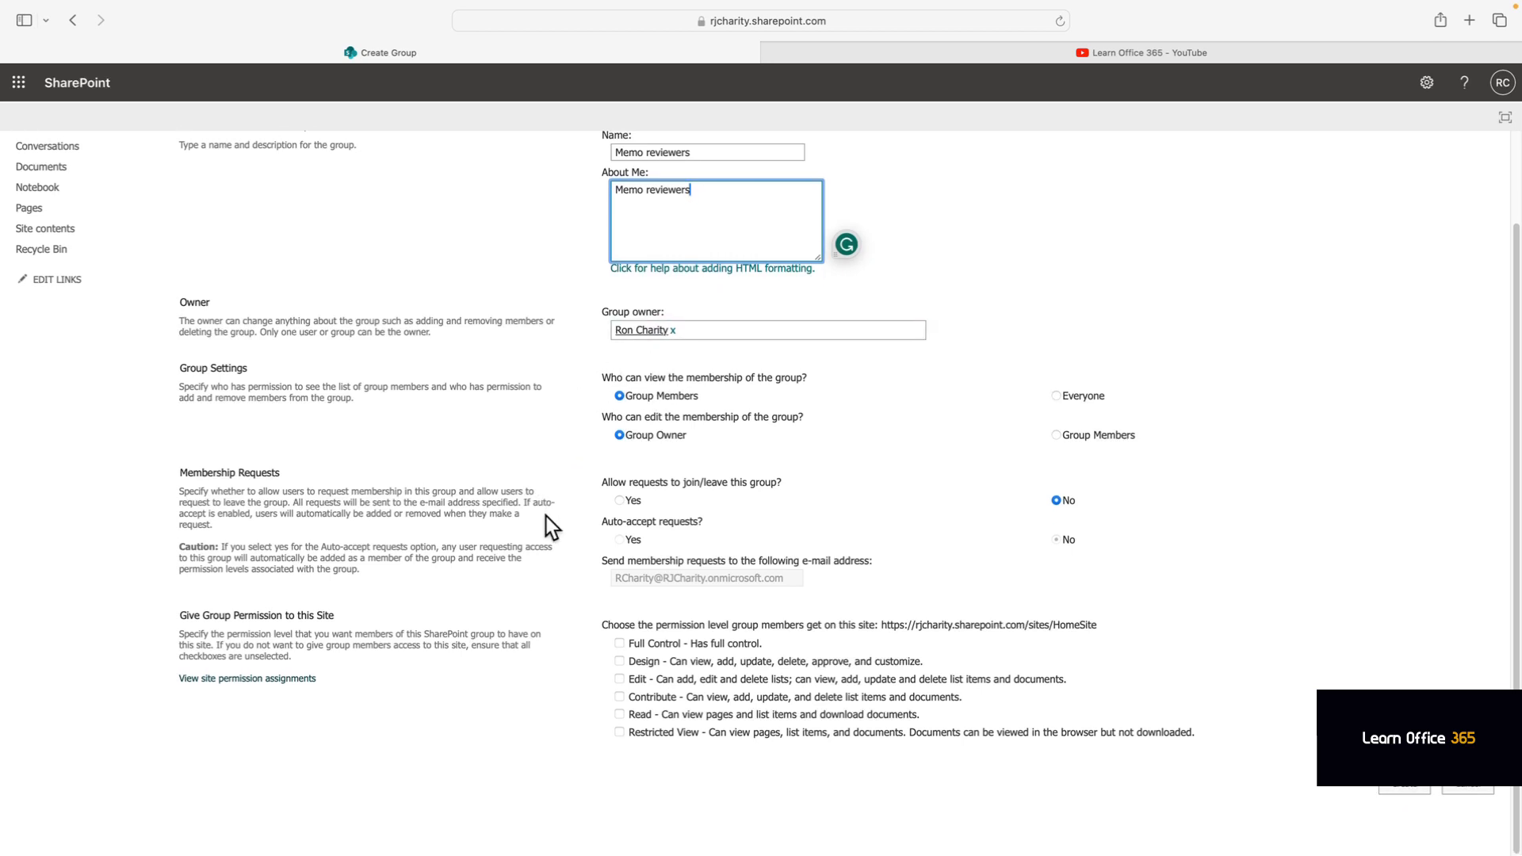
click(618, 683)
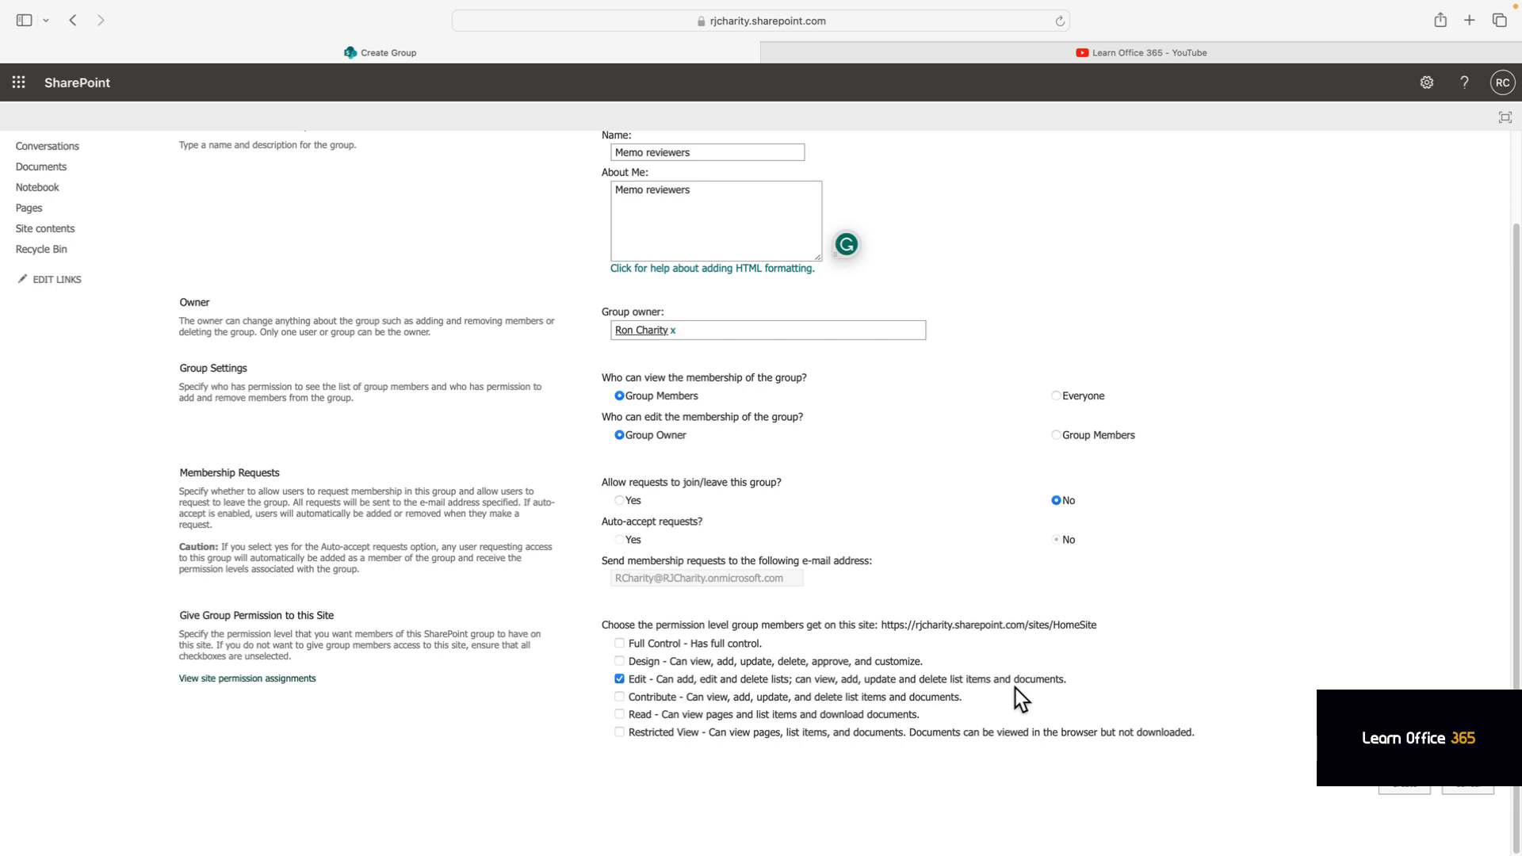
click(1406, 785)
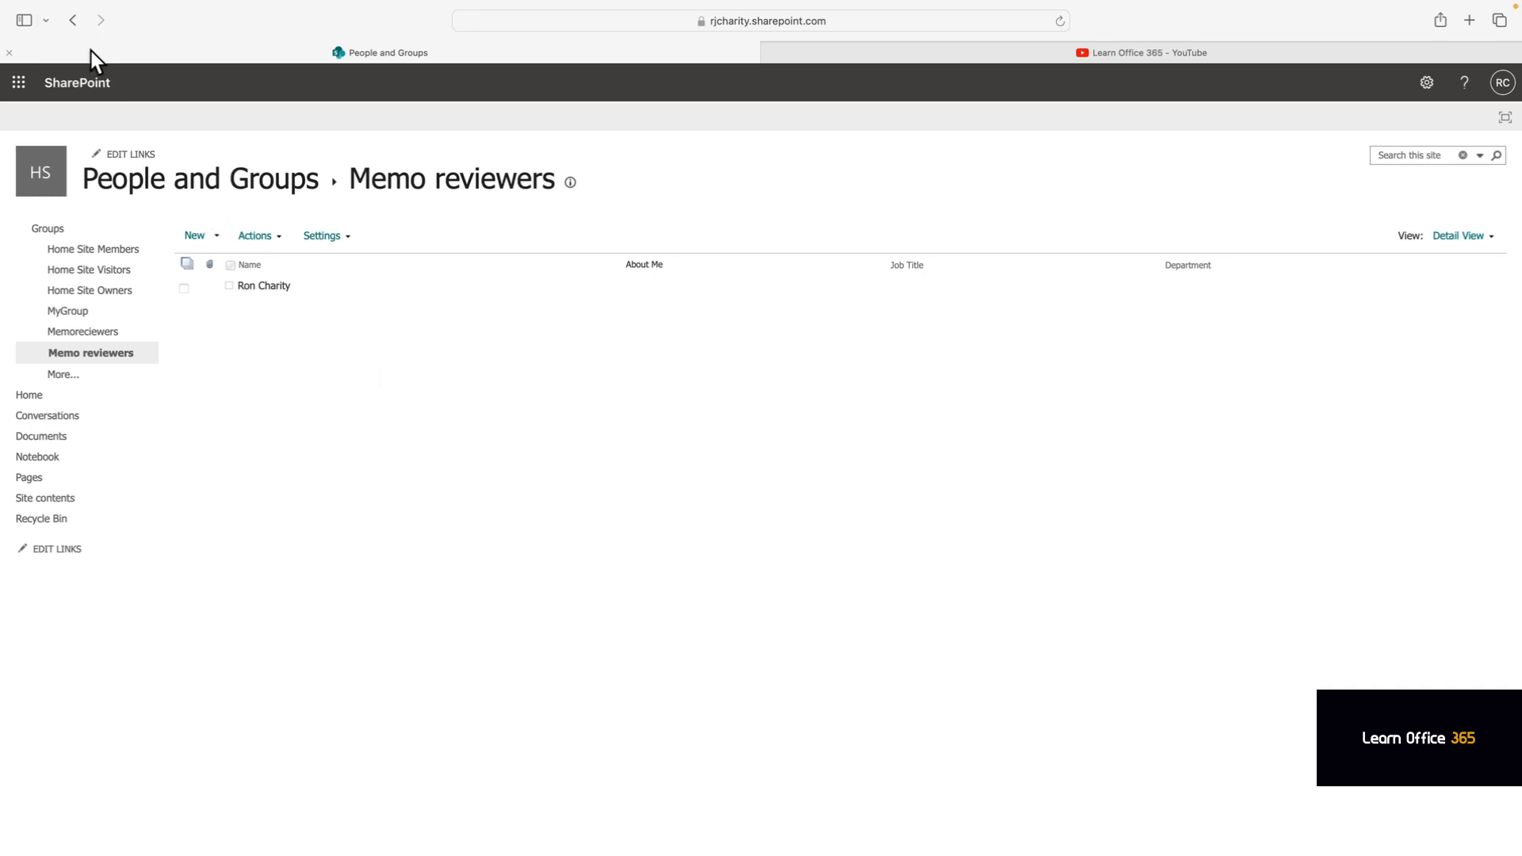
Return to the site permissions page and reload it to check for the new group.
click(73, 21)
click(73, 21)
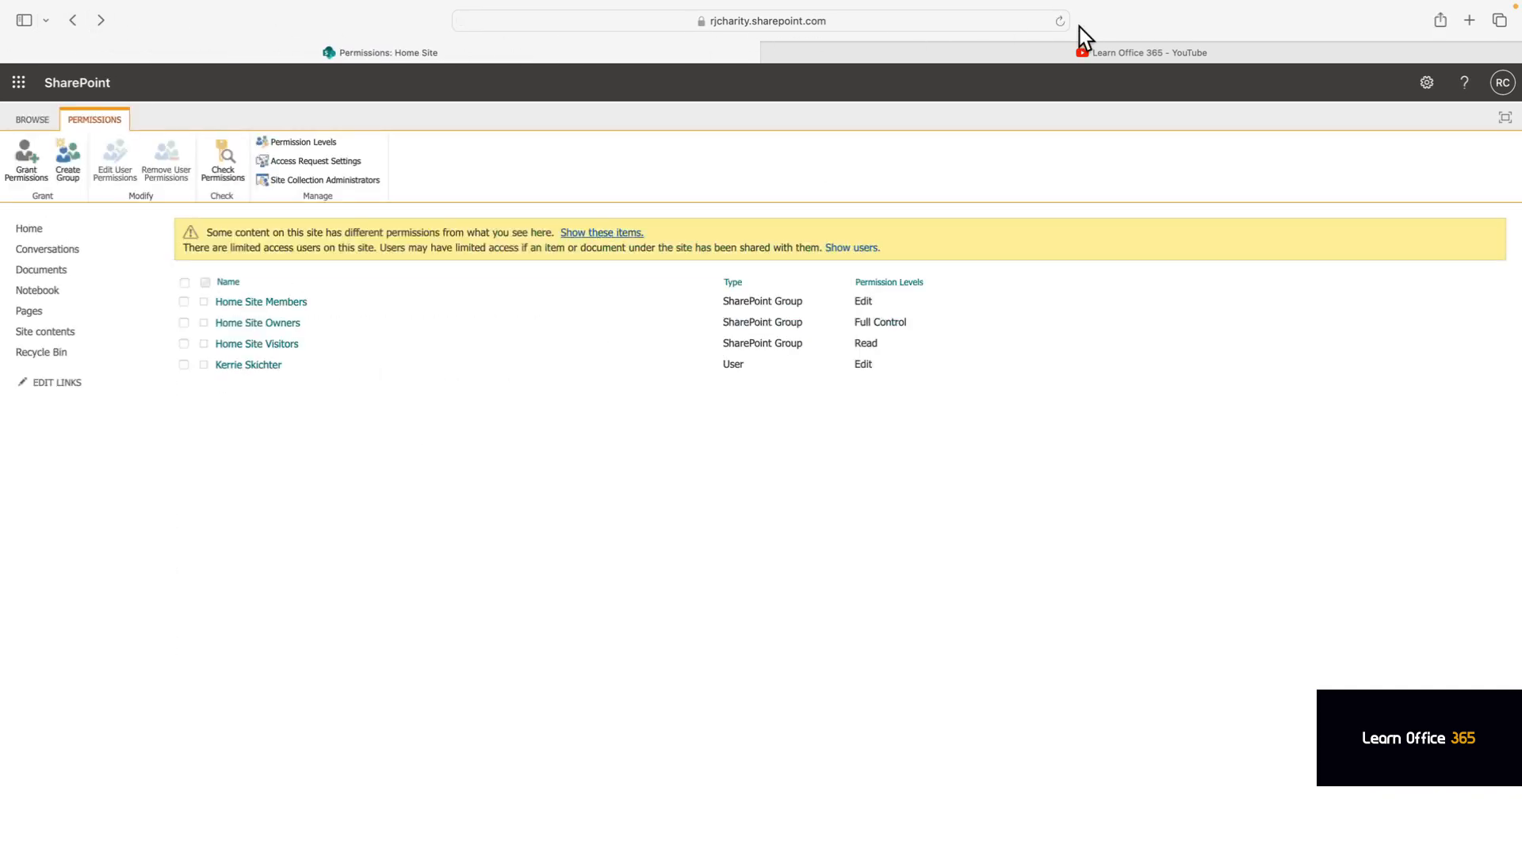
click(1060, 21)
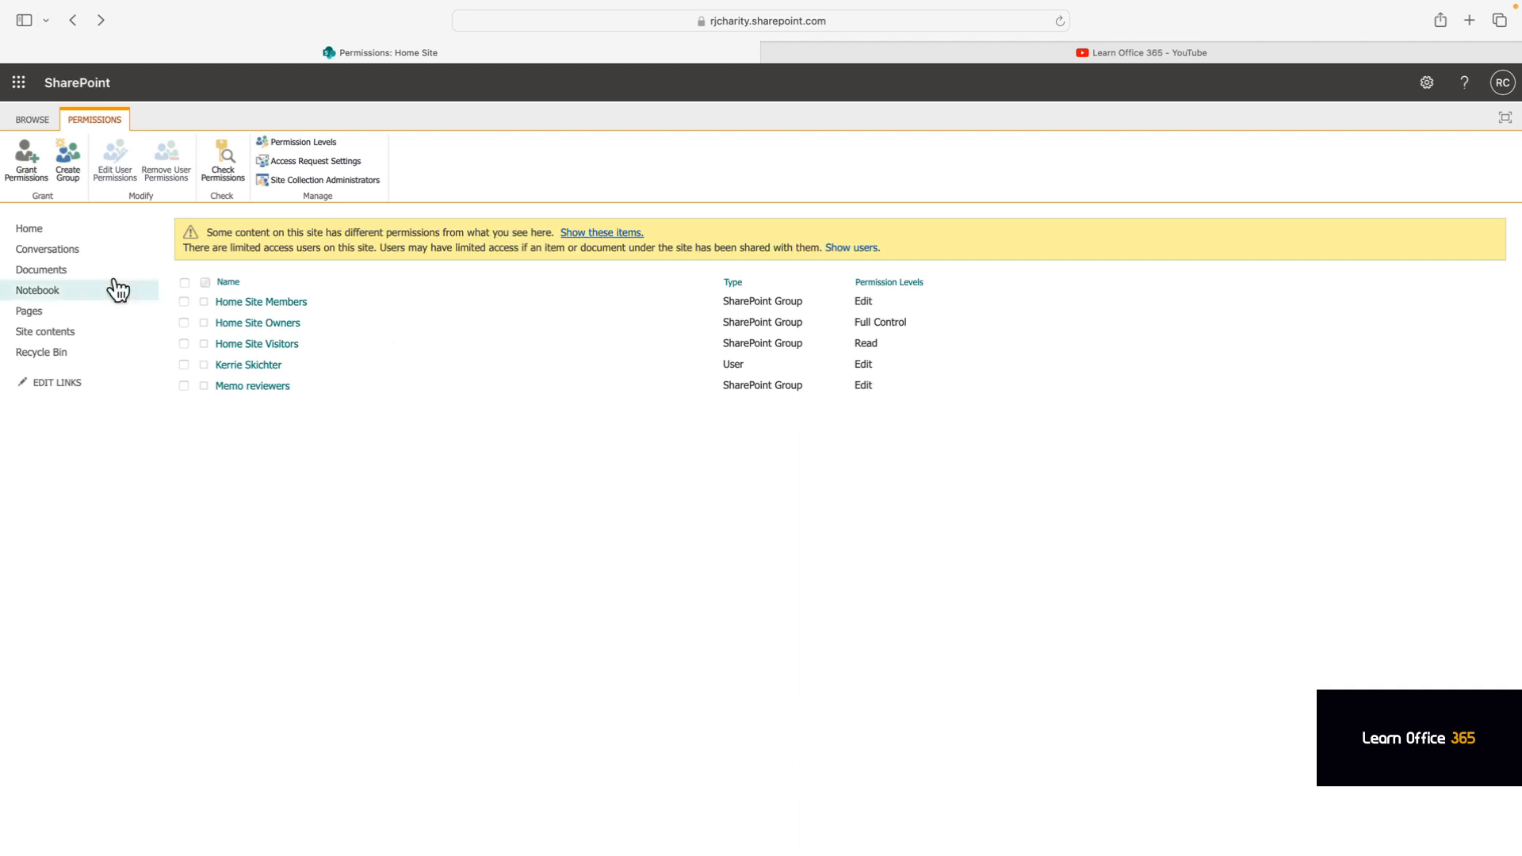
Create a folder named "Memos" in the site's Documents library.
click(46, 270)
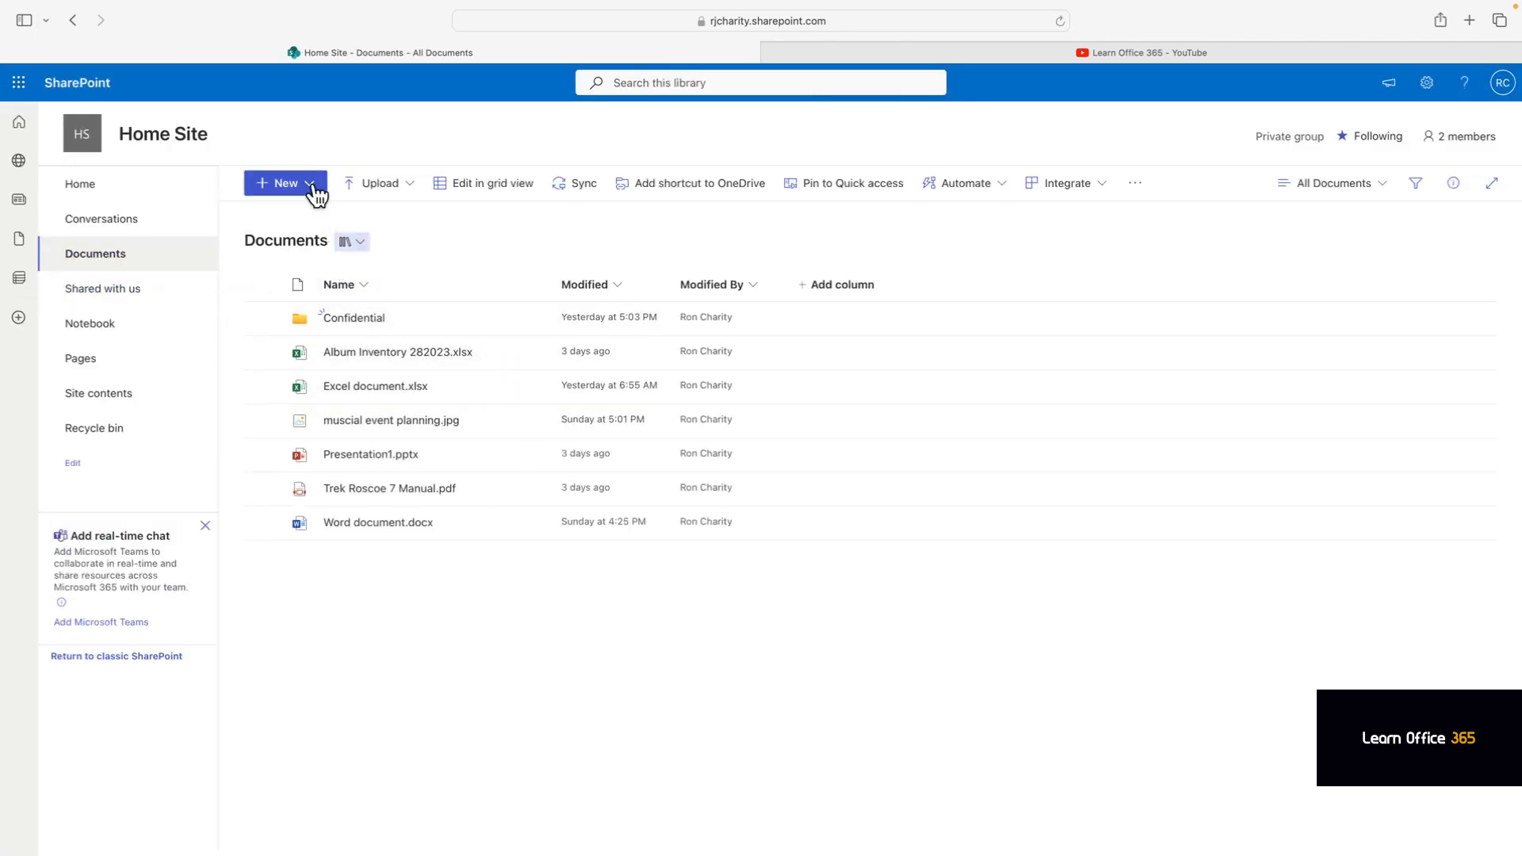
click(287, 183)
click(297, 229)
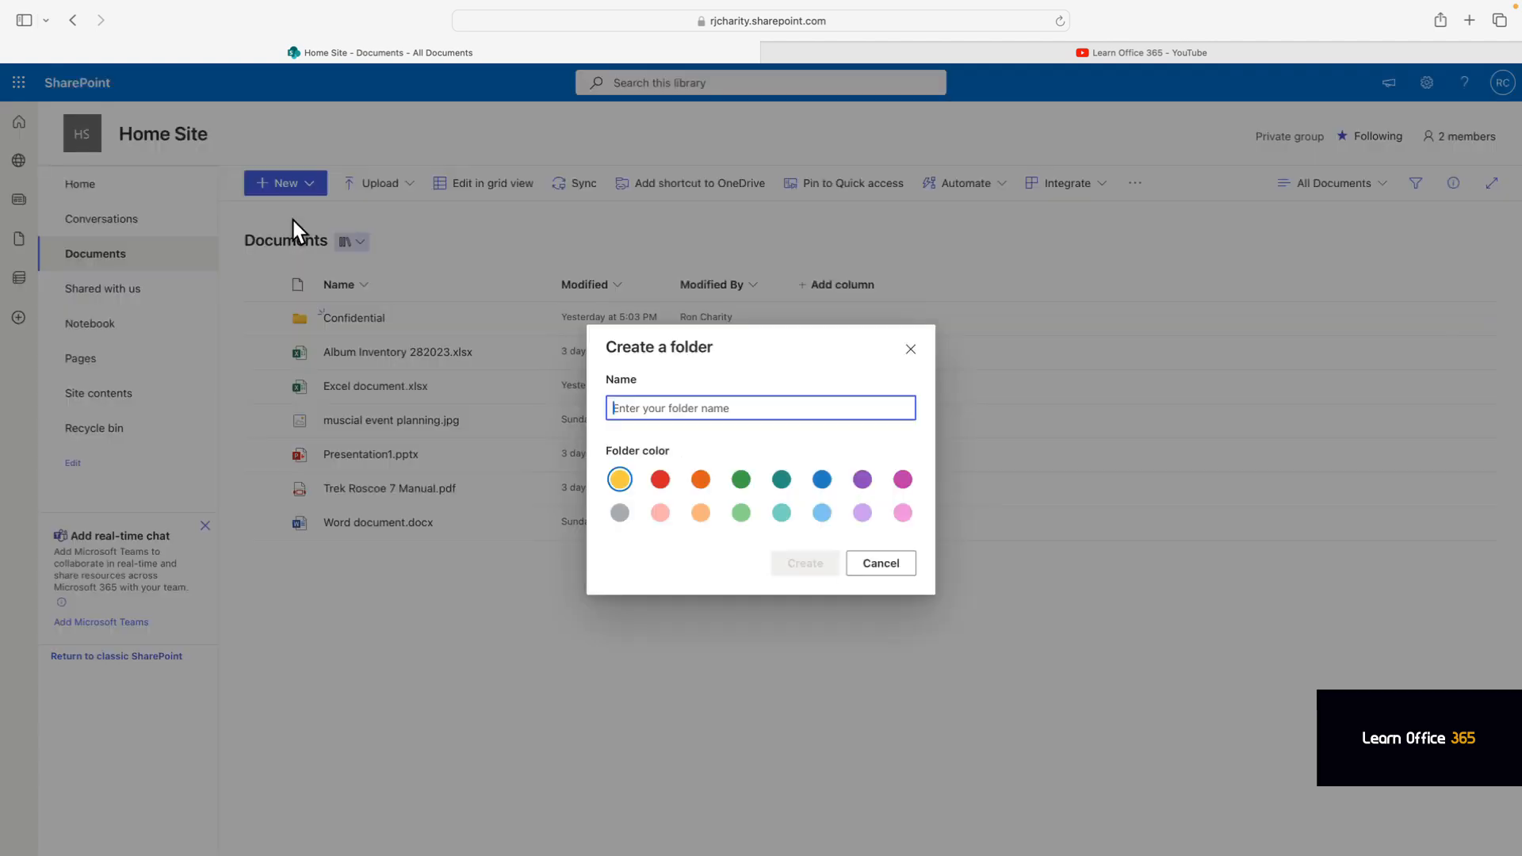
text(Memos)
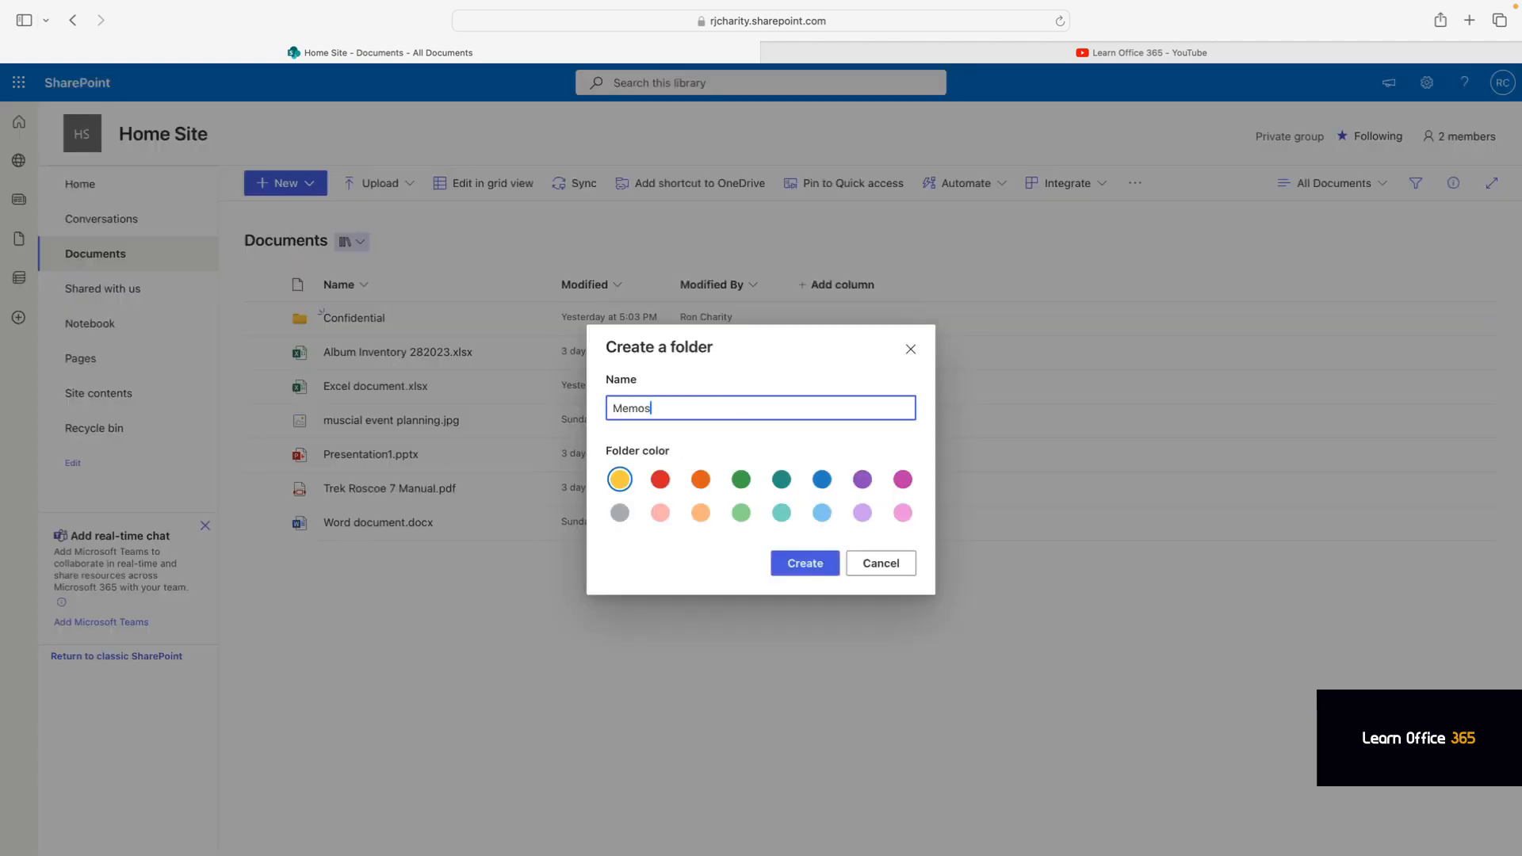
key(Return)
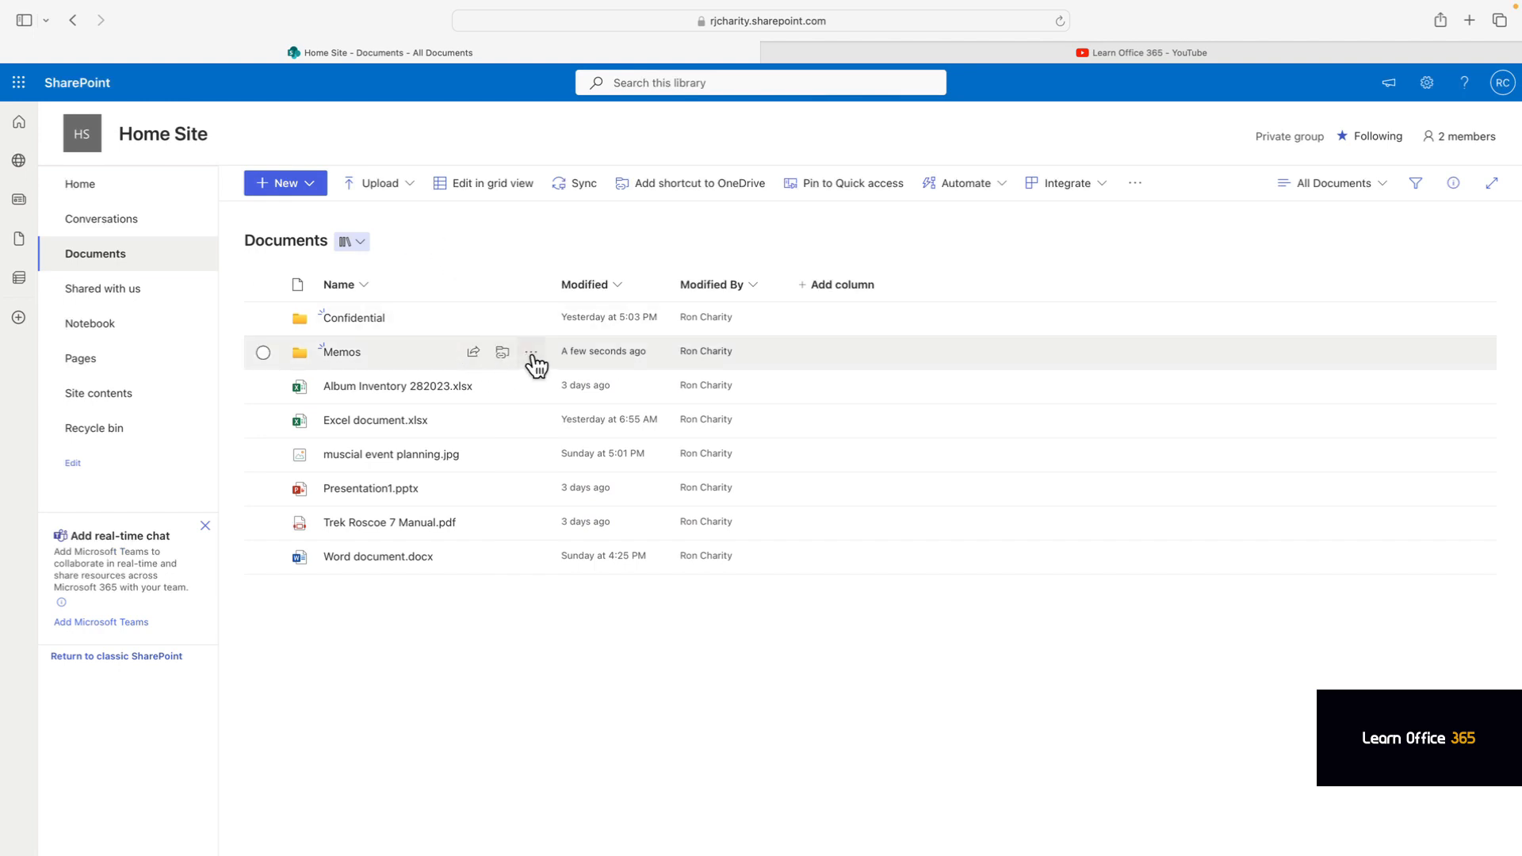
Open the advanced access settings of the Memos folder and stop it inheriting permissions from its parent.
click(532, 355)
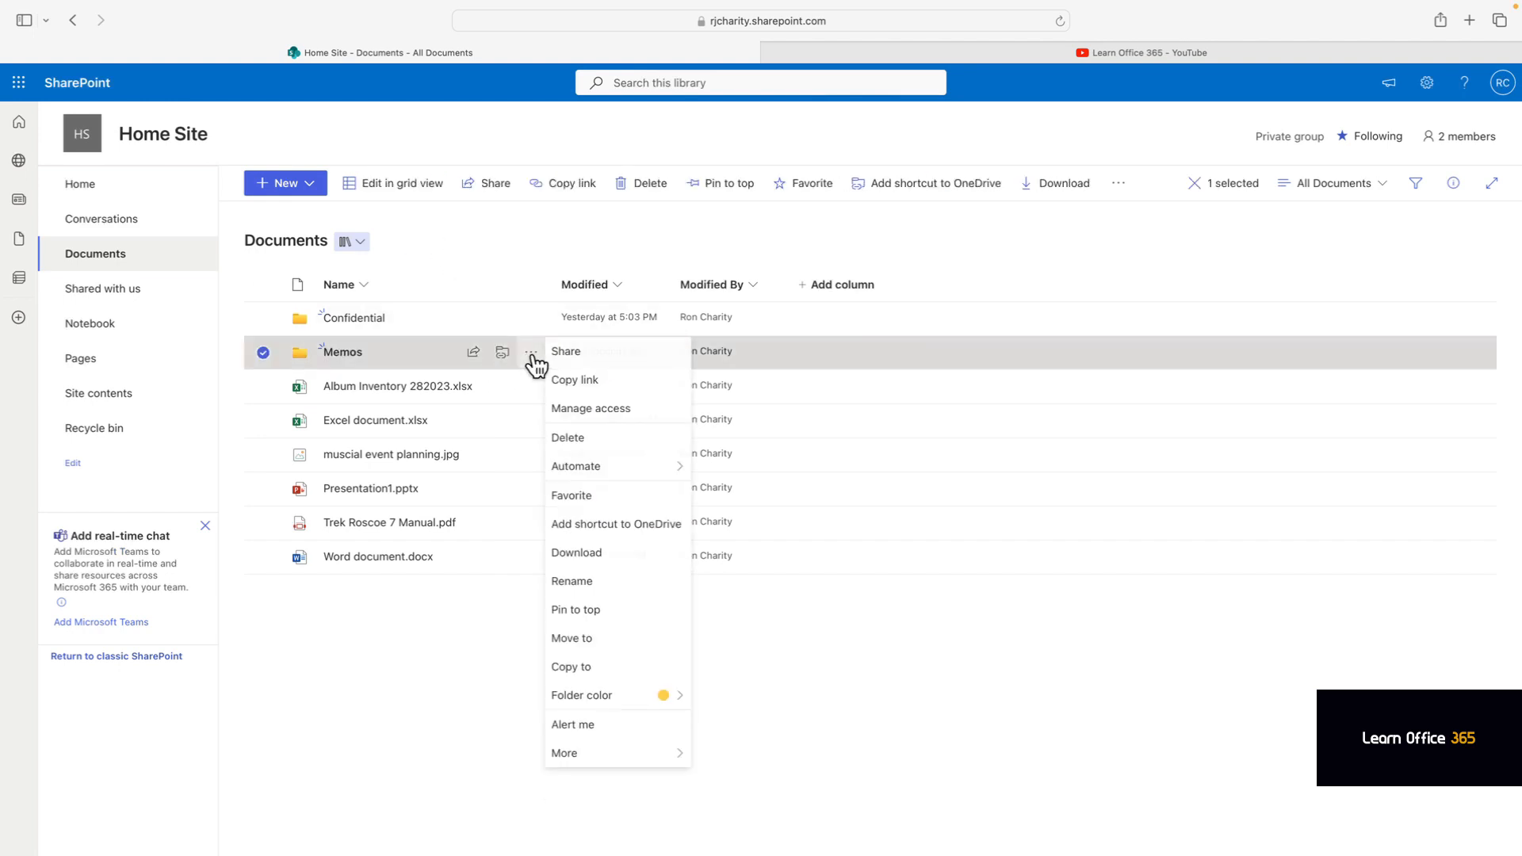
click(574, 410)
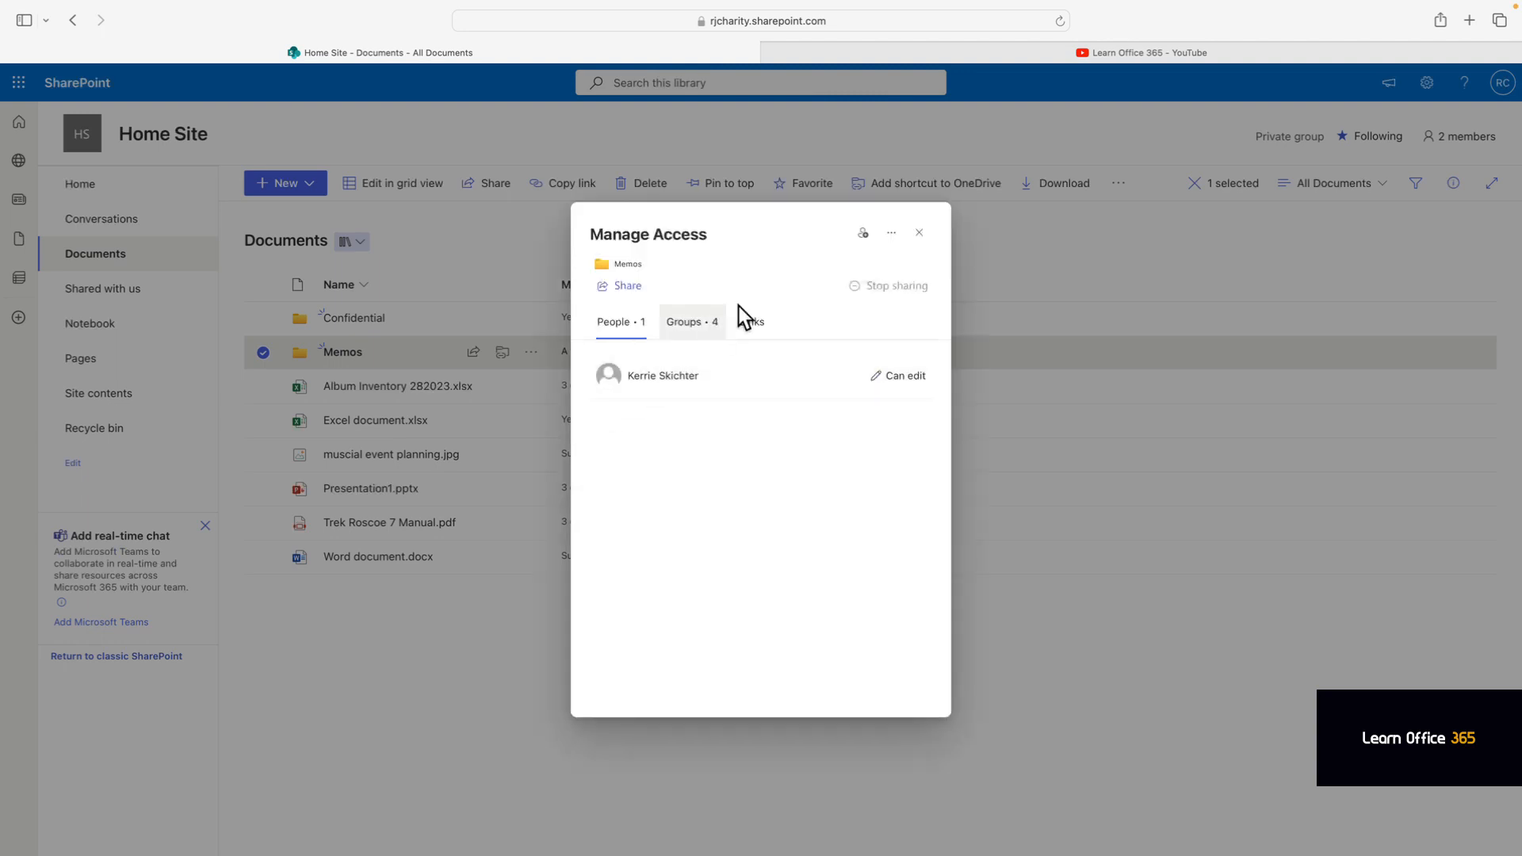
click(886, 238)
click(821, 267)
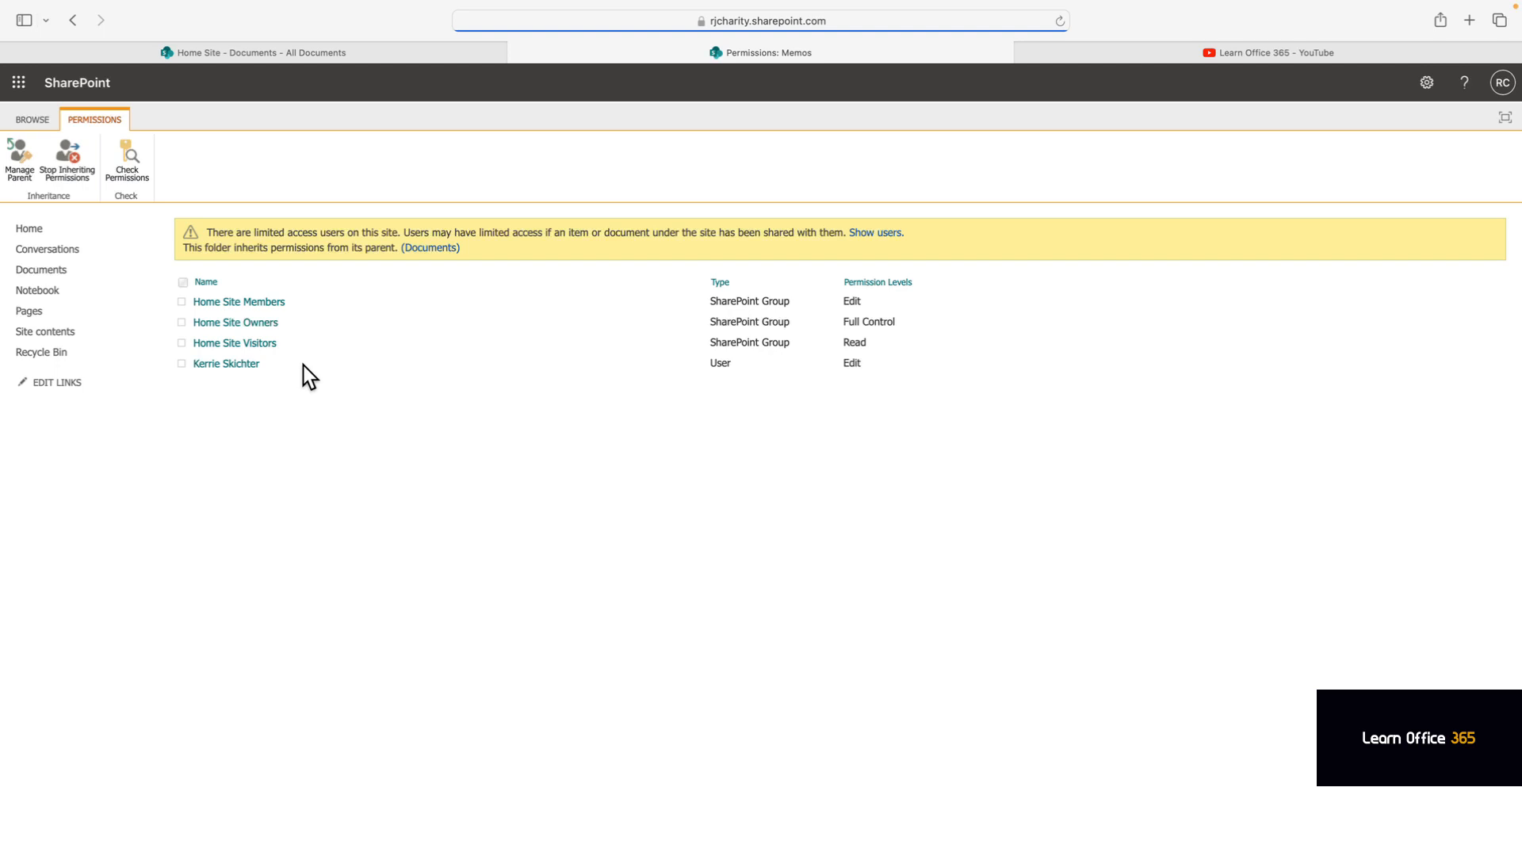
click(71, 170)
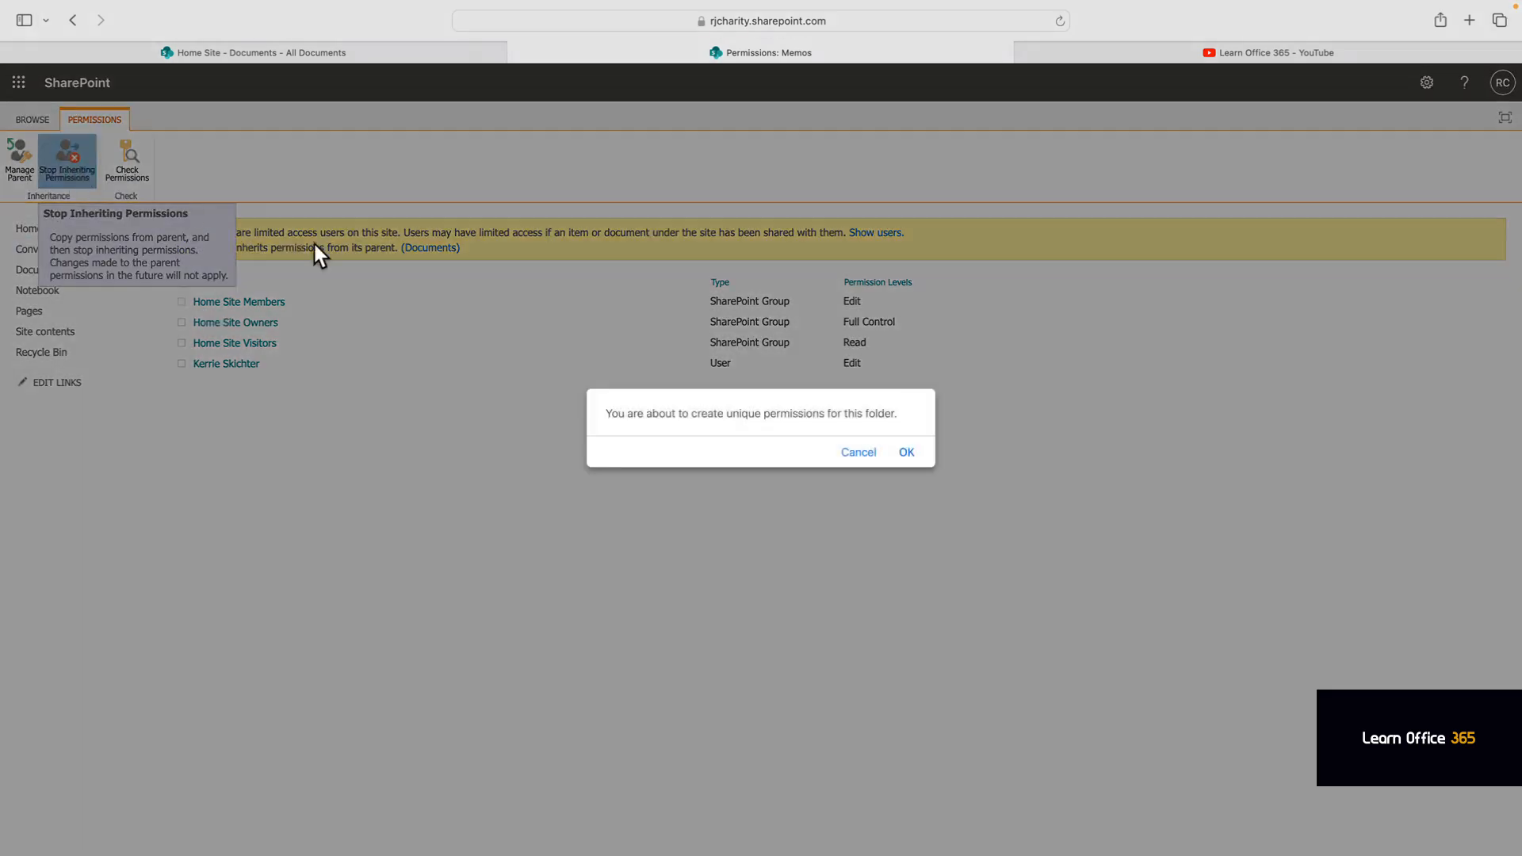
click(905, 454)
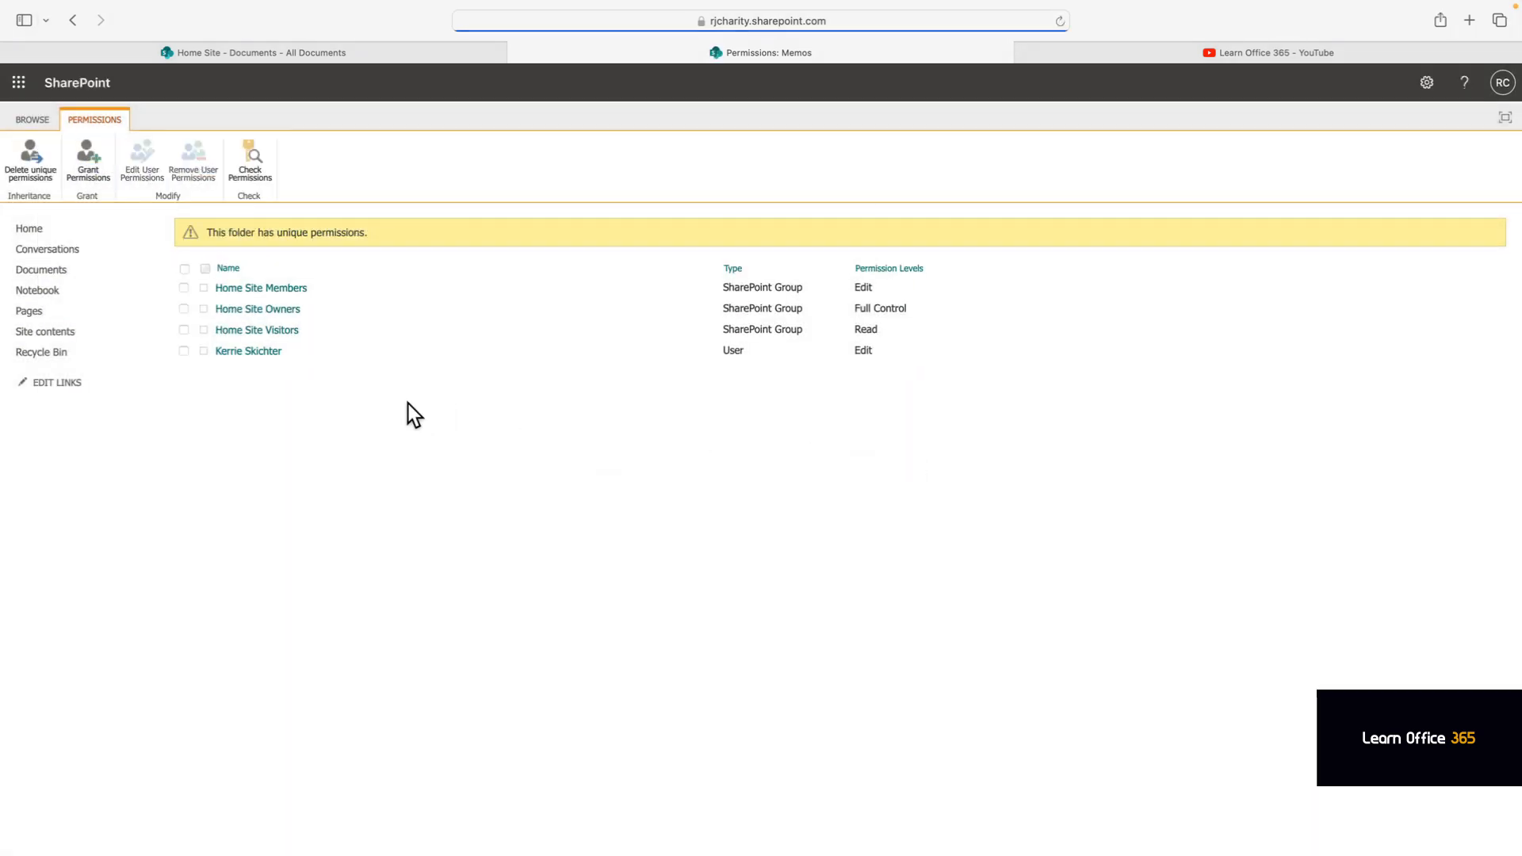
Remove the individual user and the Home Site Visitors group from the Memos folder's permissions.
click(183, 351)
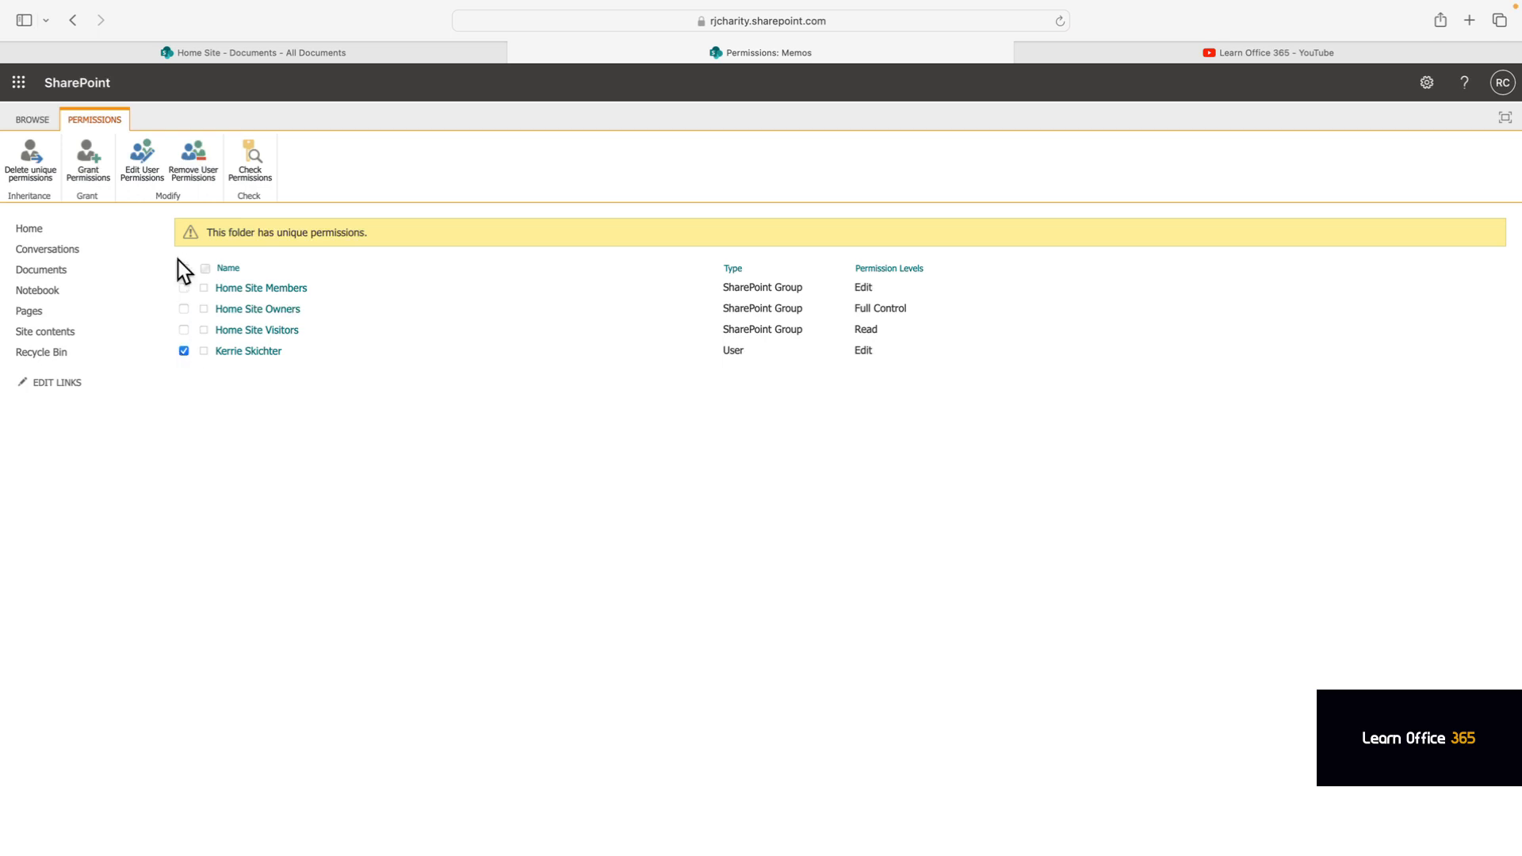
click(195, 175)
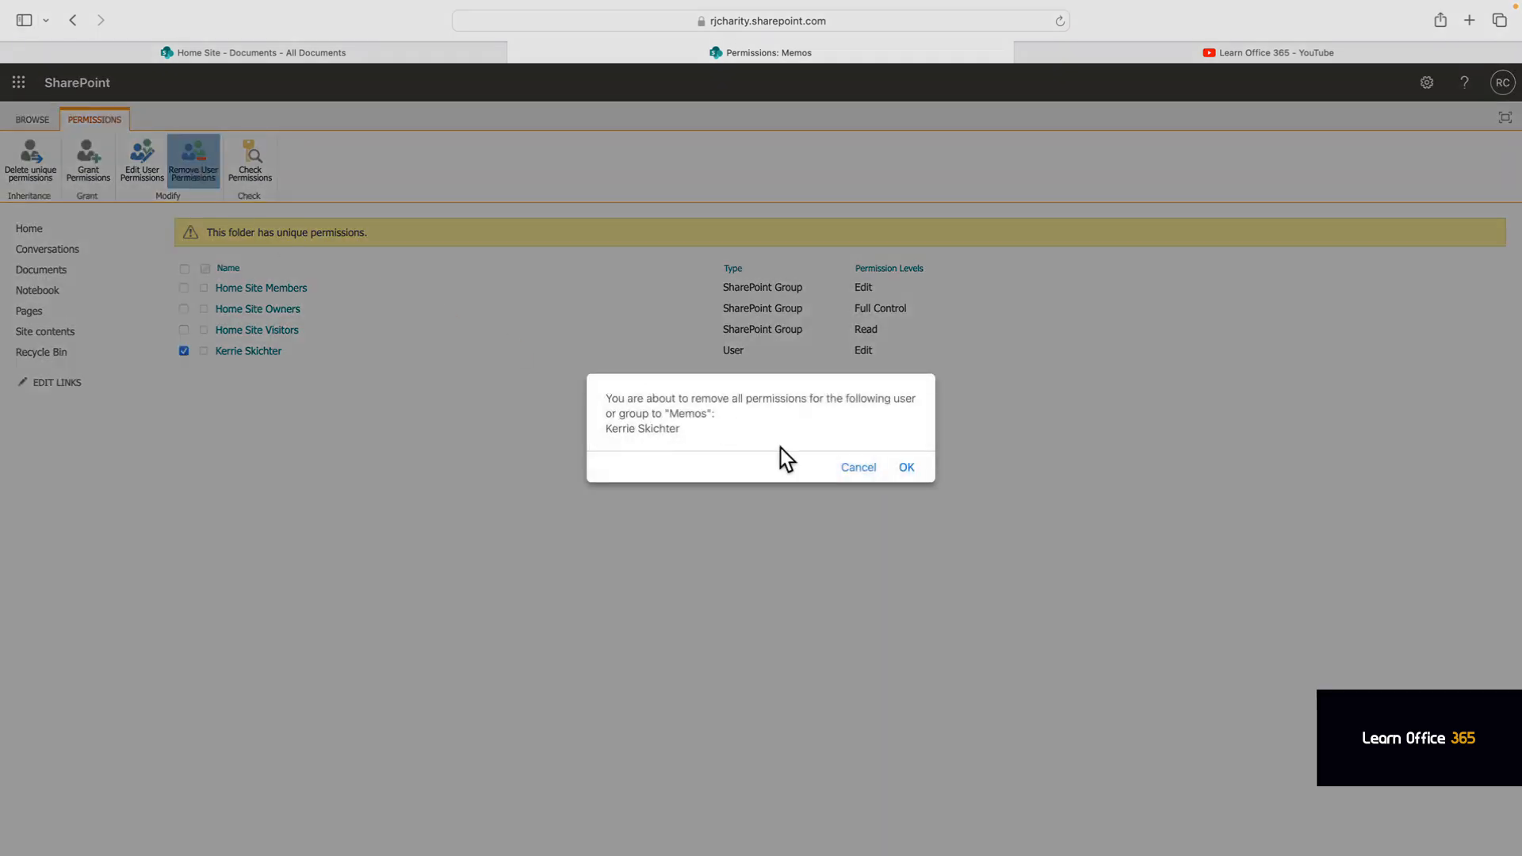
click(908, 469)
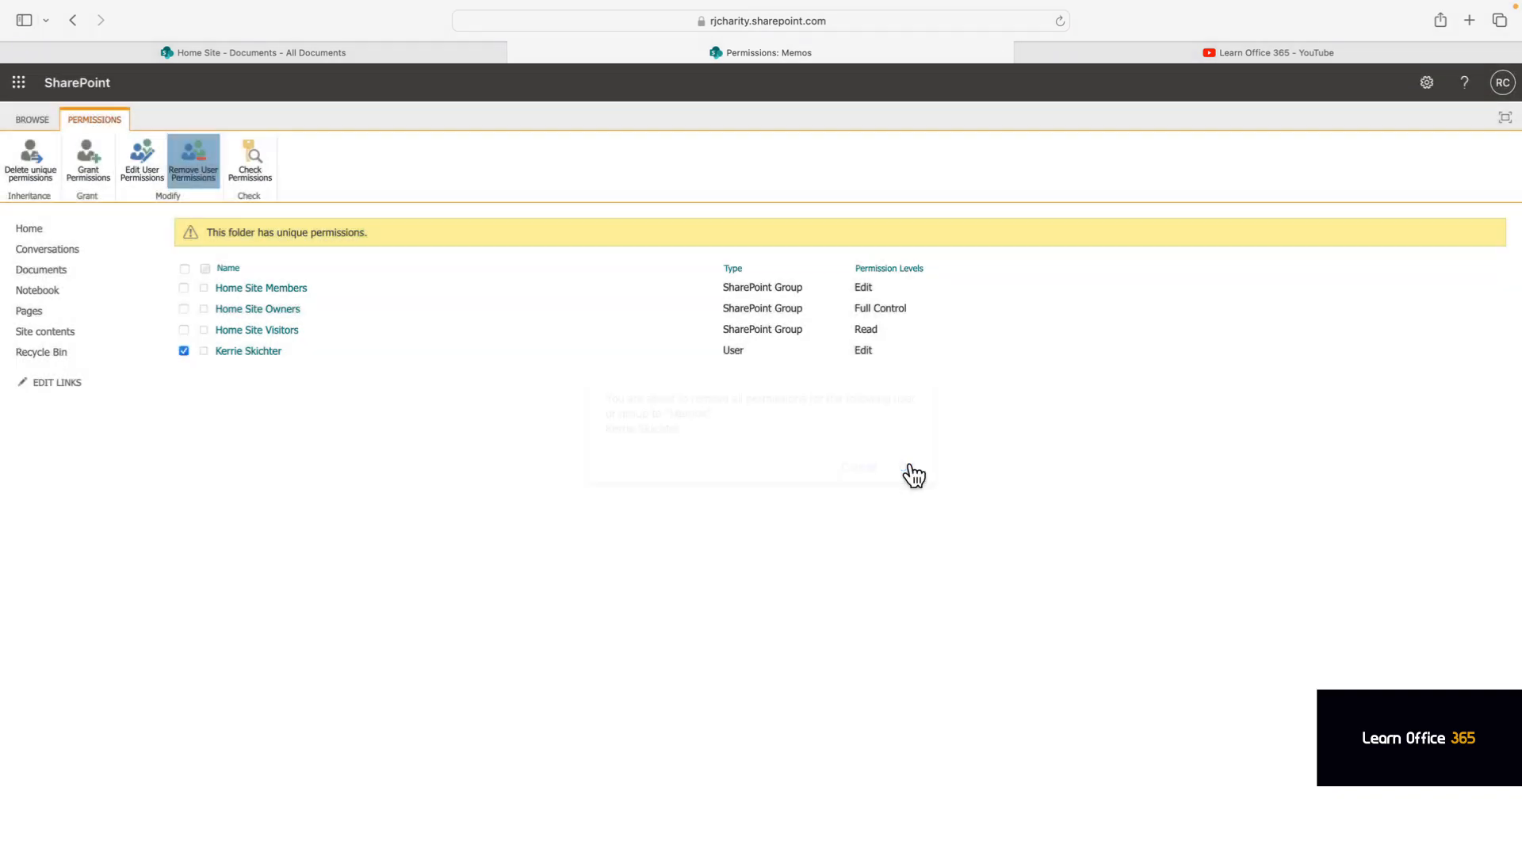
click(184, 330)
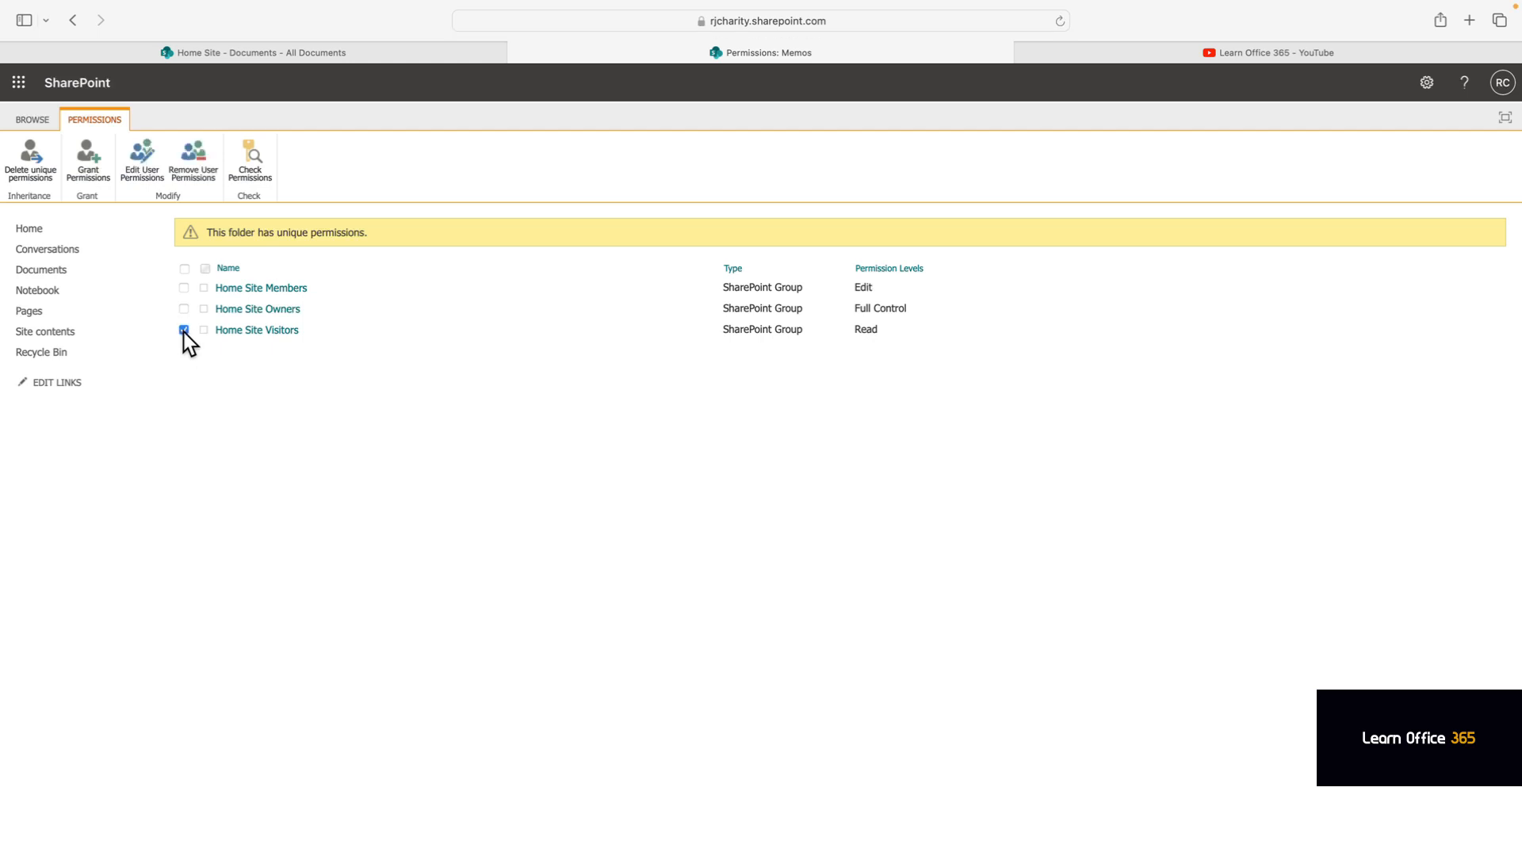
click(194, 167)
click(908, 468)
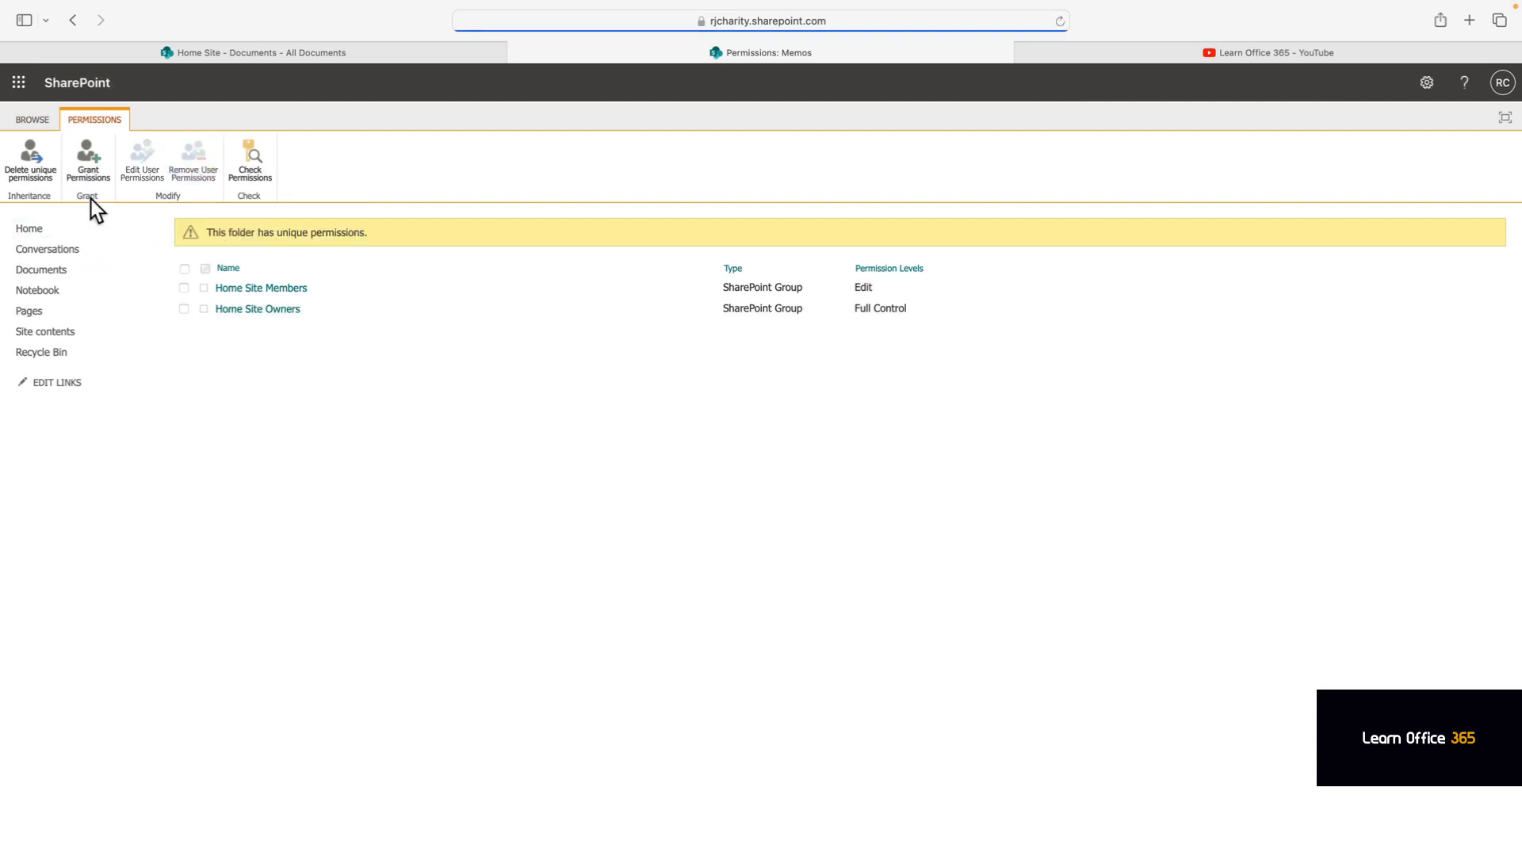
Share the Memos folder with the Memo reviewers group at the Edit permission level and reload the permissions list.
click(92, 178)
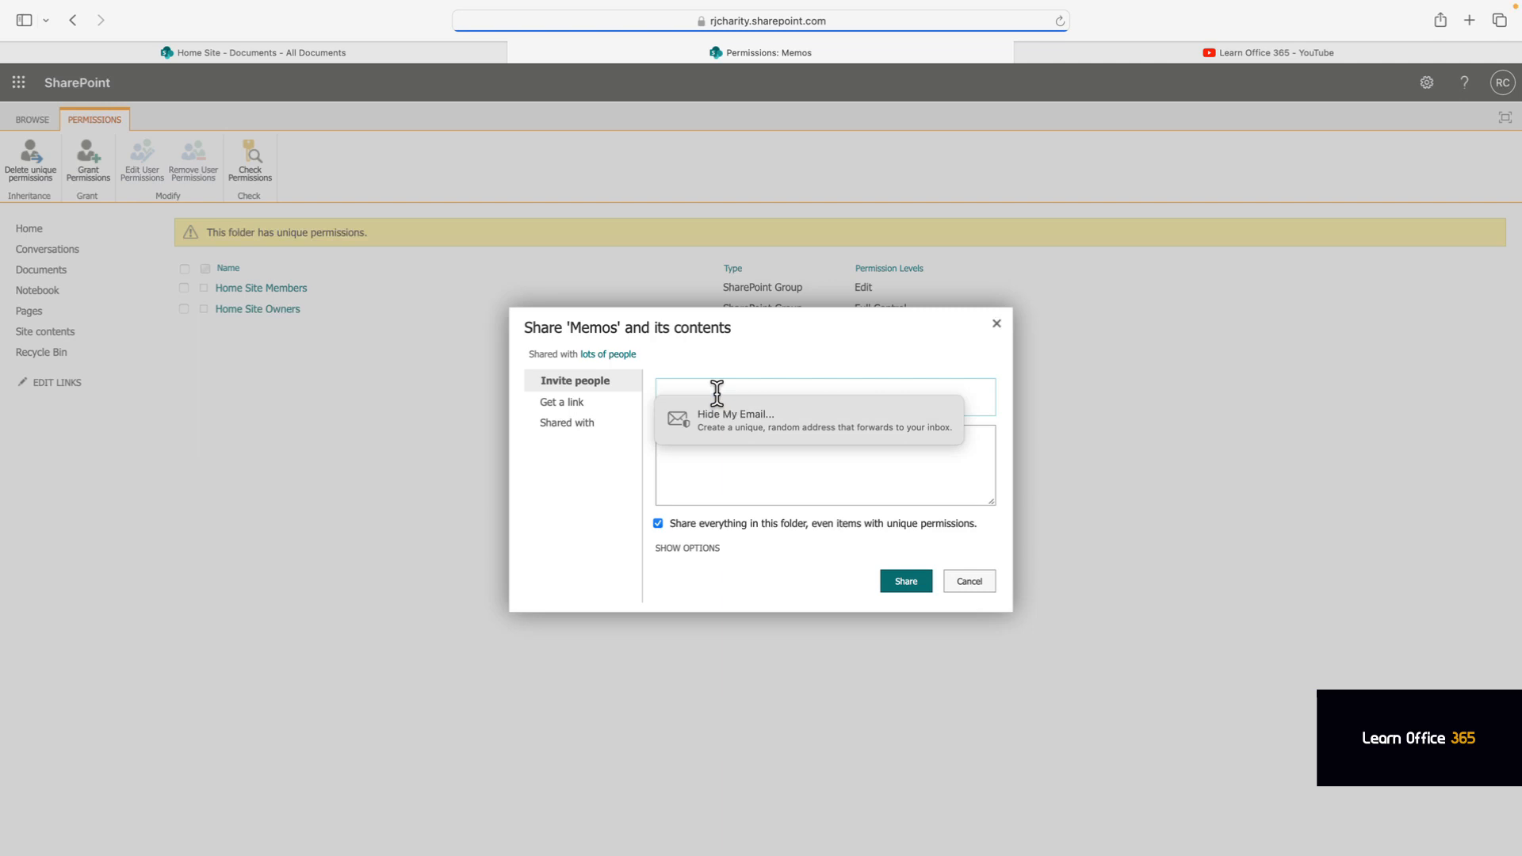
text(memo)
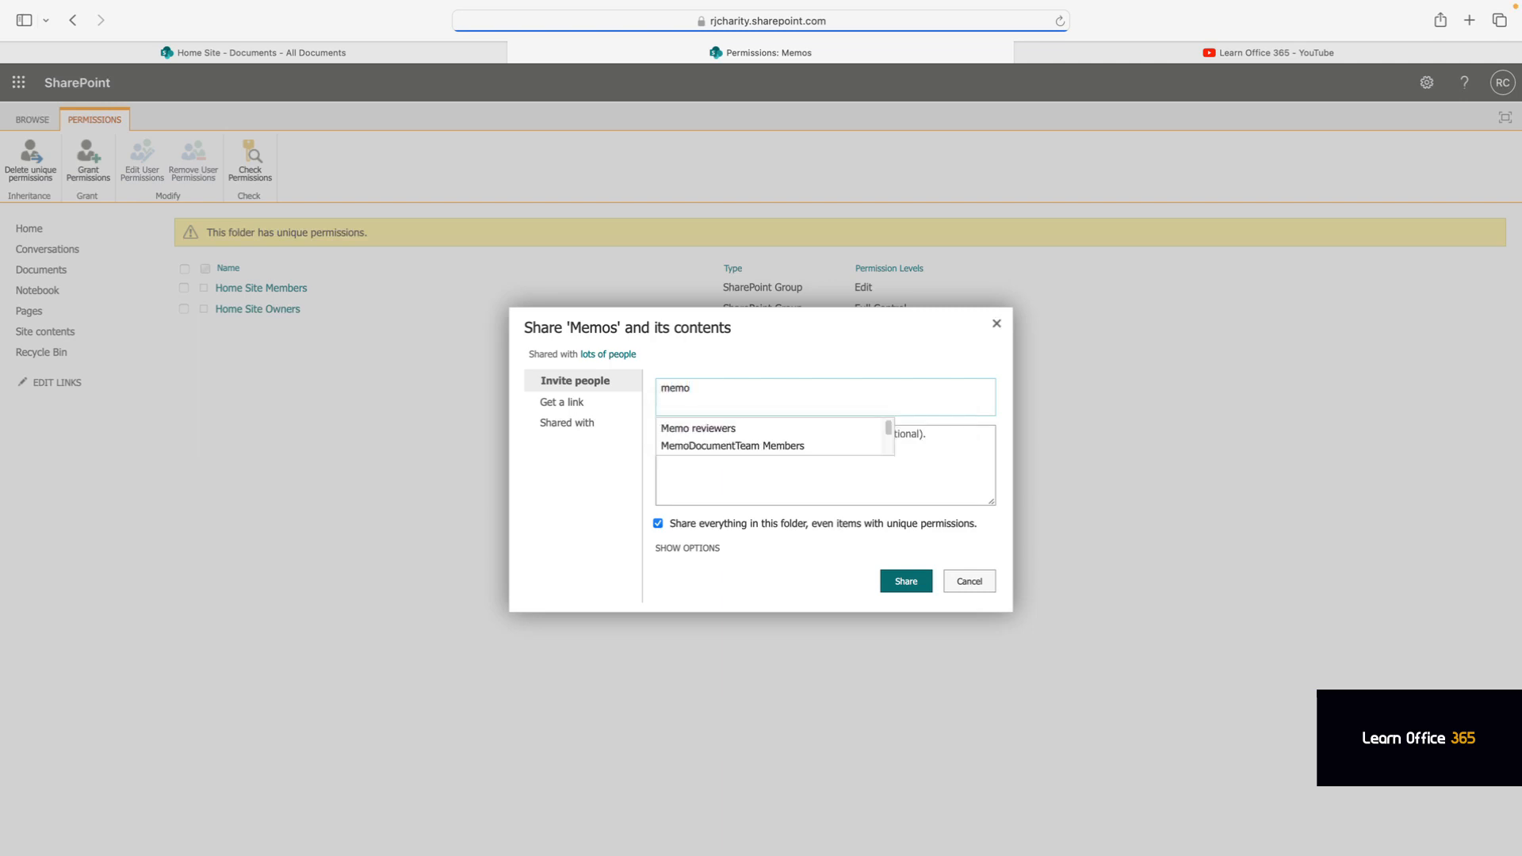
click(725, 429)
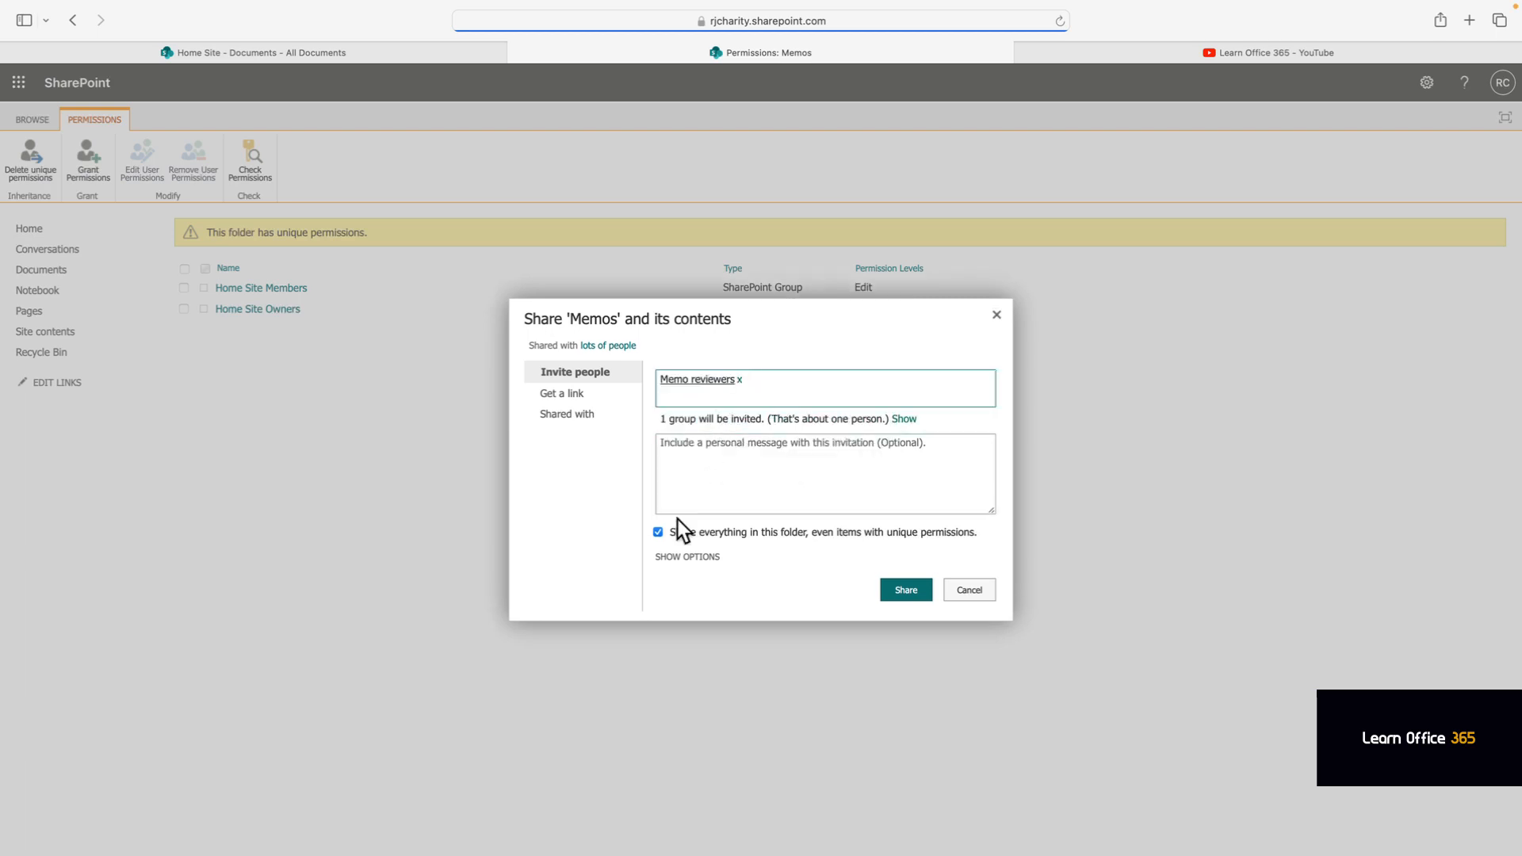
click(668, 557)
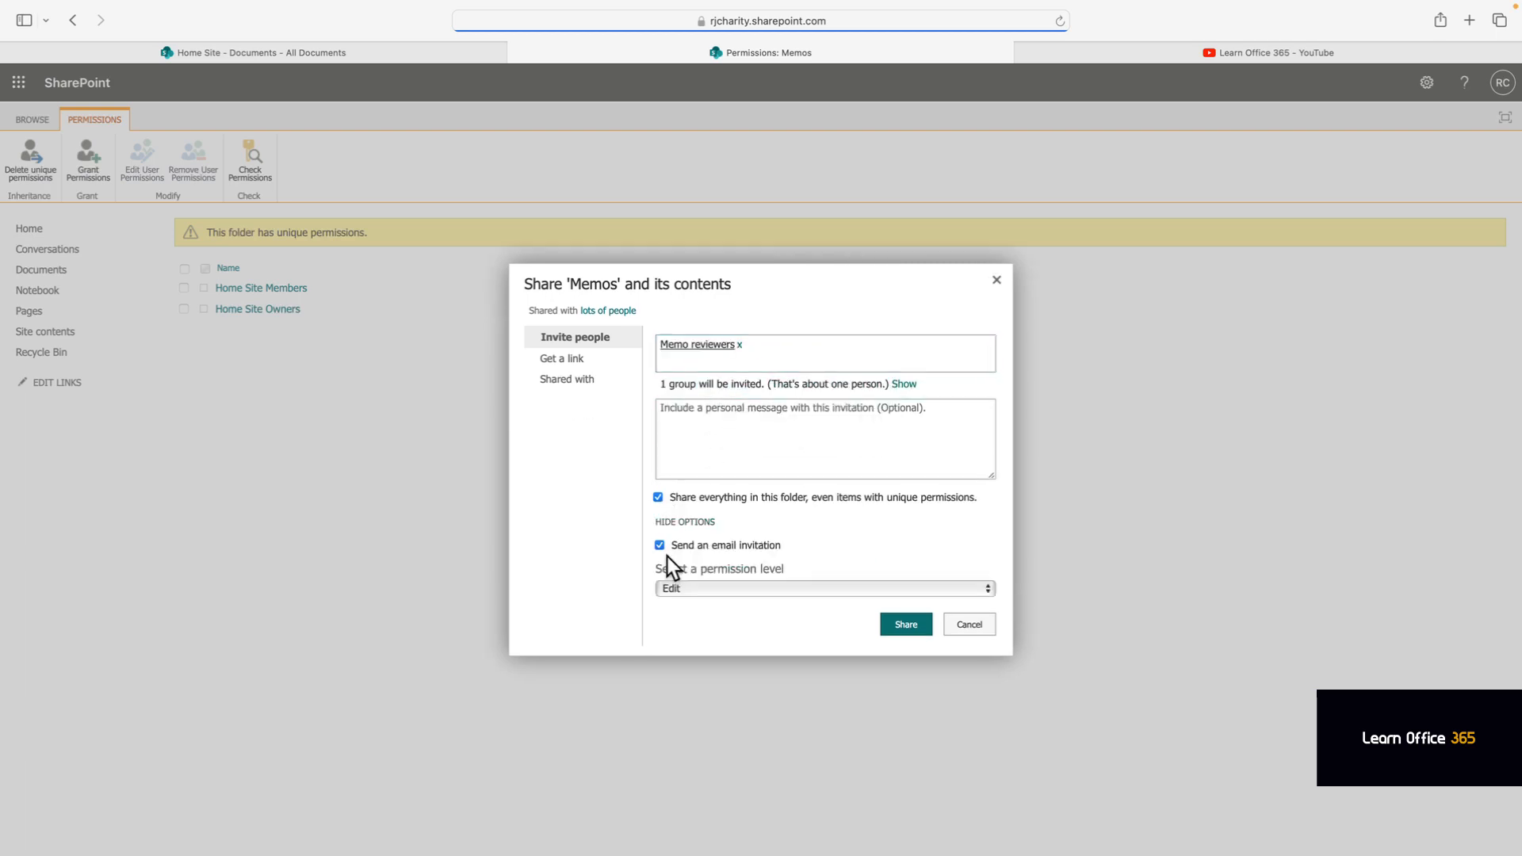
click(691, 589)
click(712, 596)
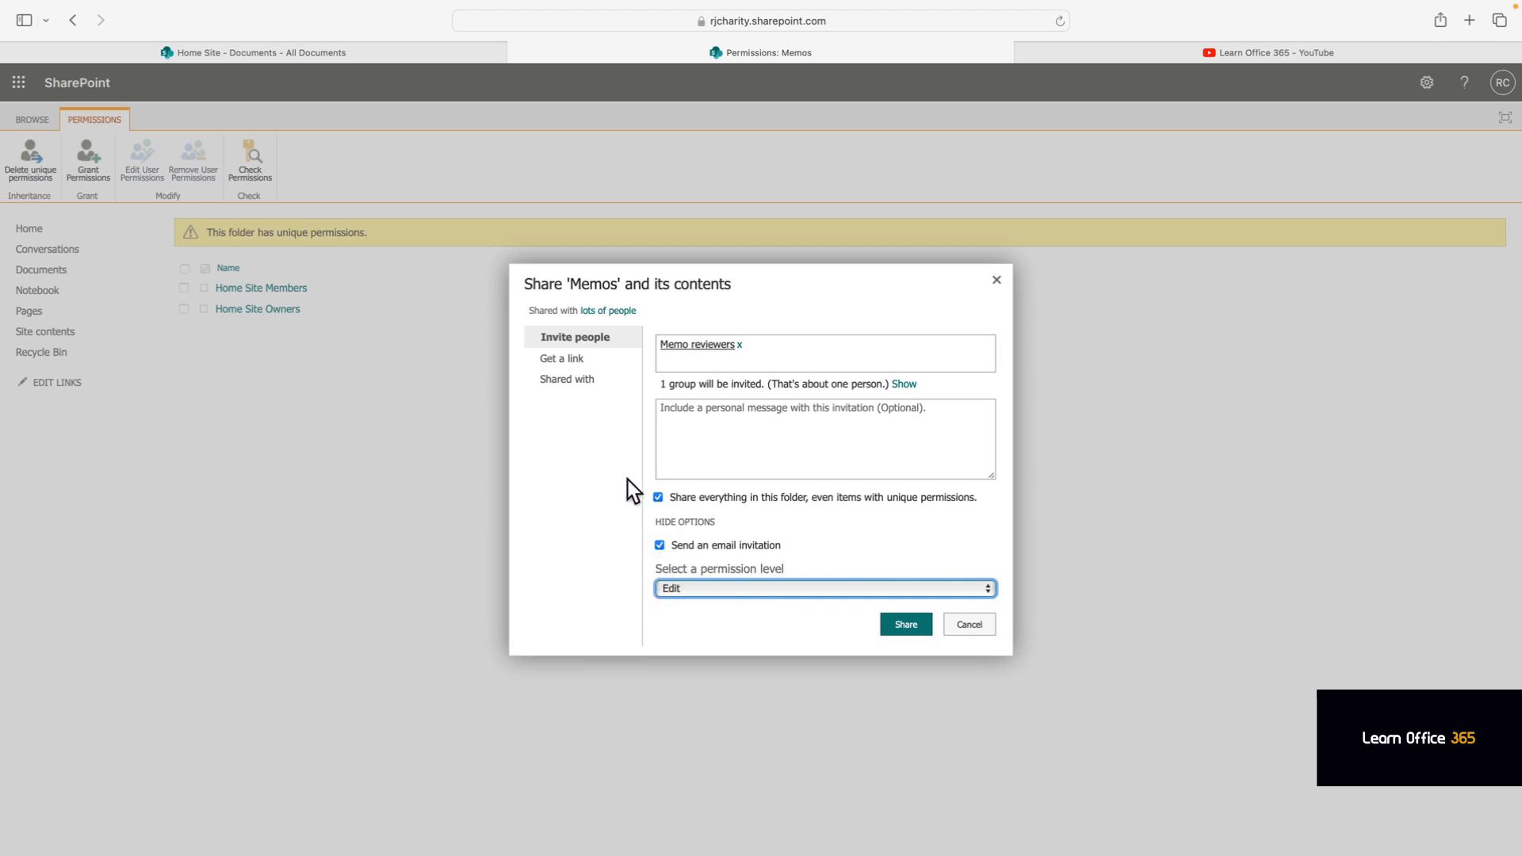
click(906, 625)
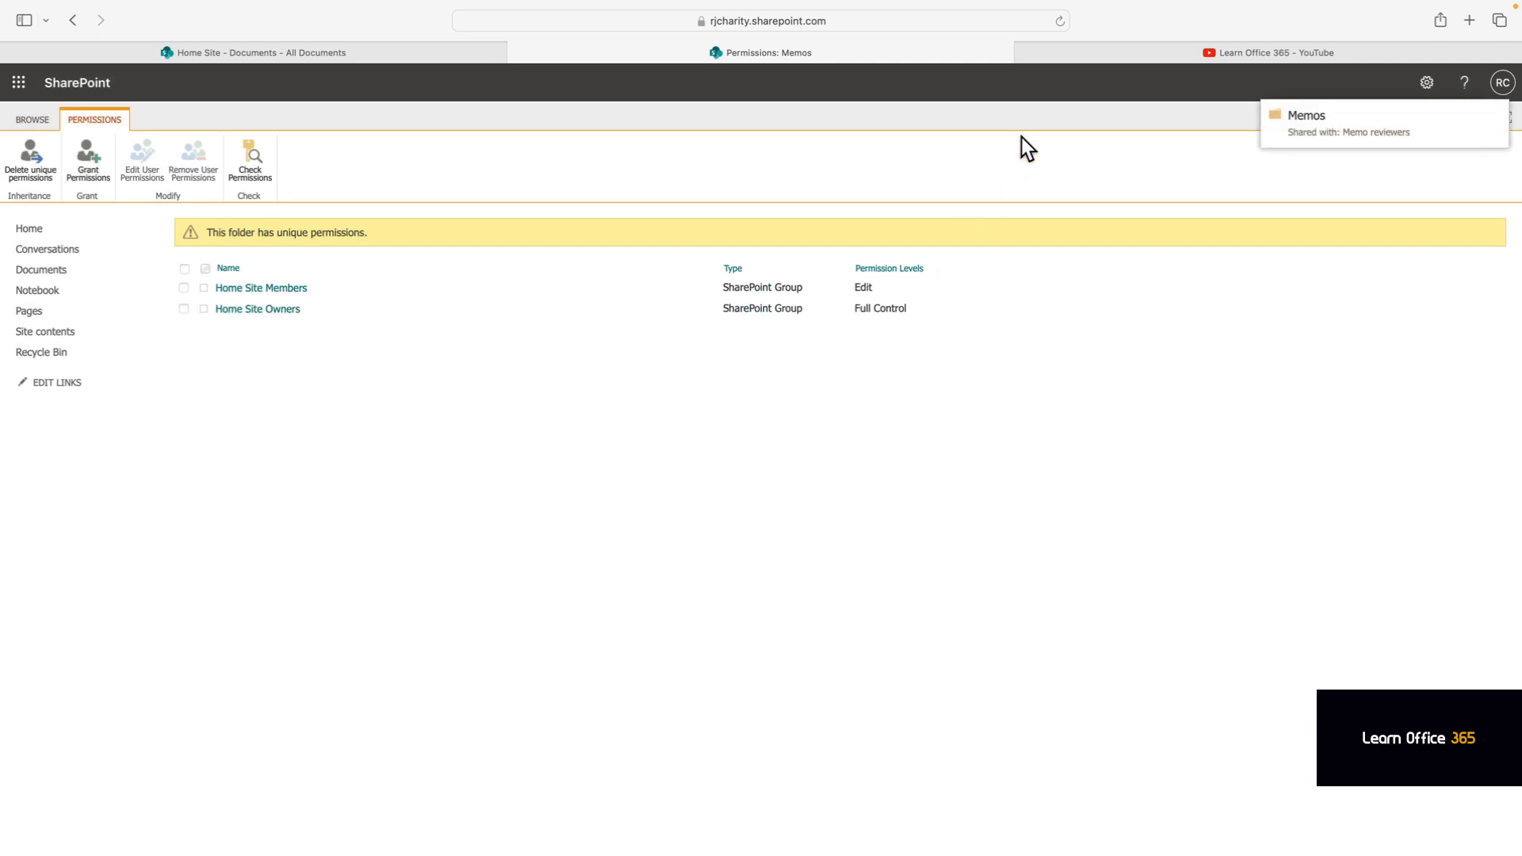
click(1058, 22)
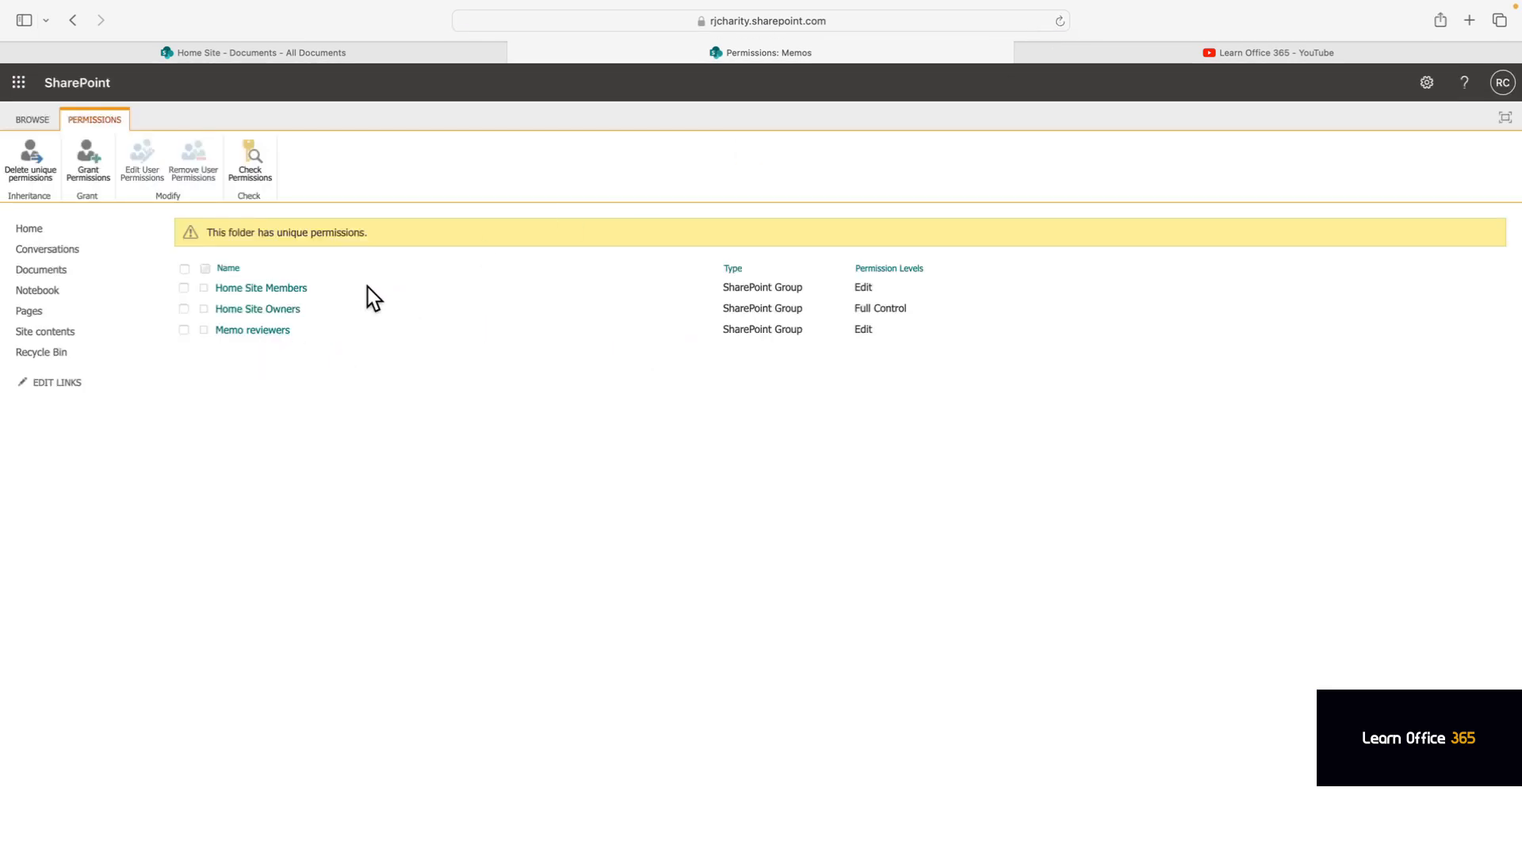
Open the Home Site's advanced permissions settings and remove the Memo reviewers group's permissions from the whole site.
click(42, 270)
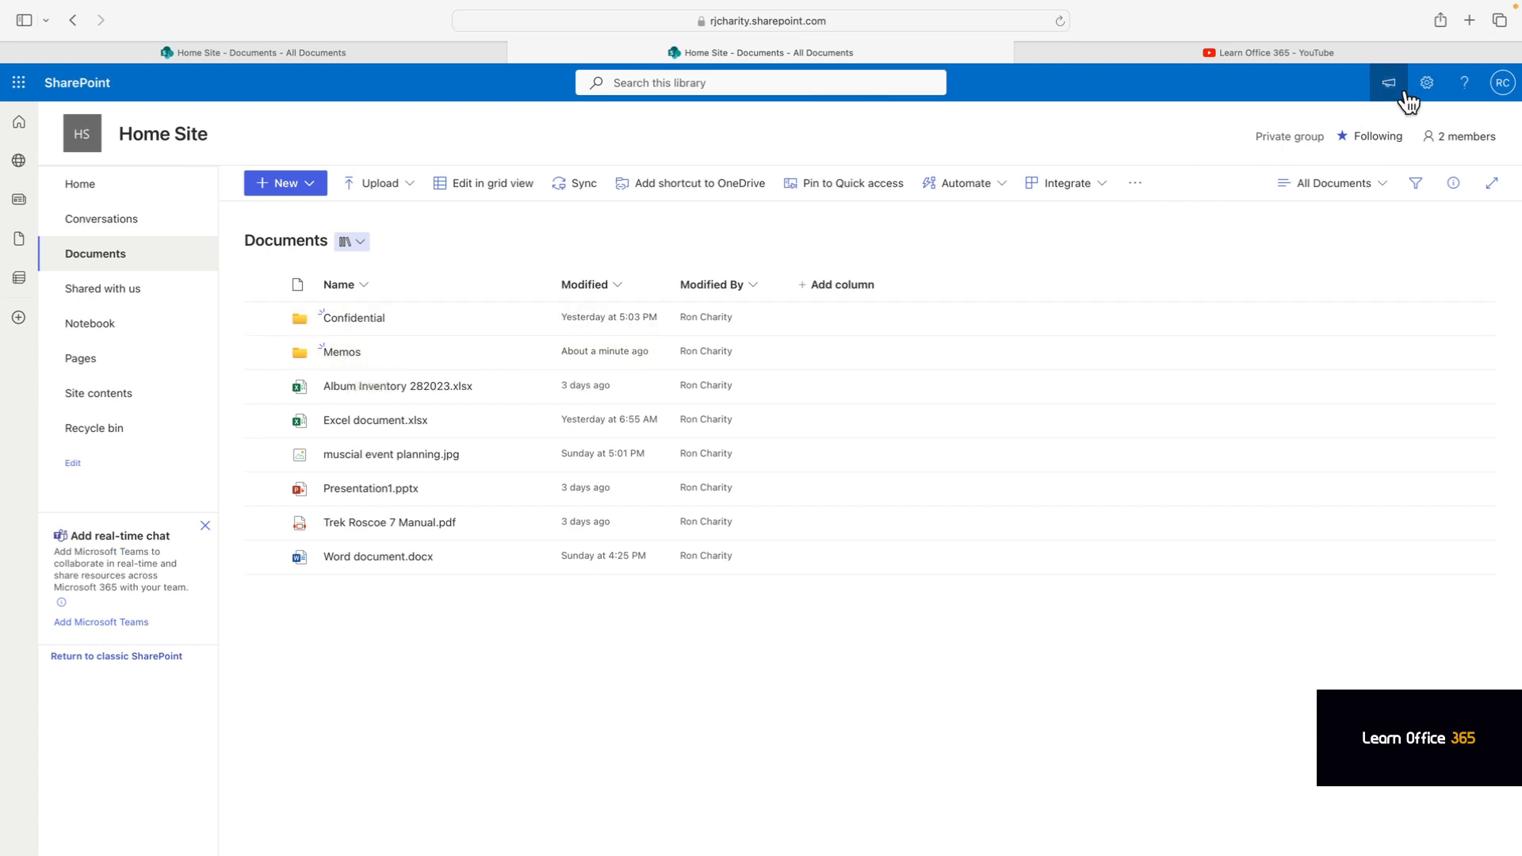
click(1429, 87)
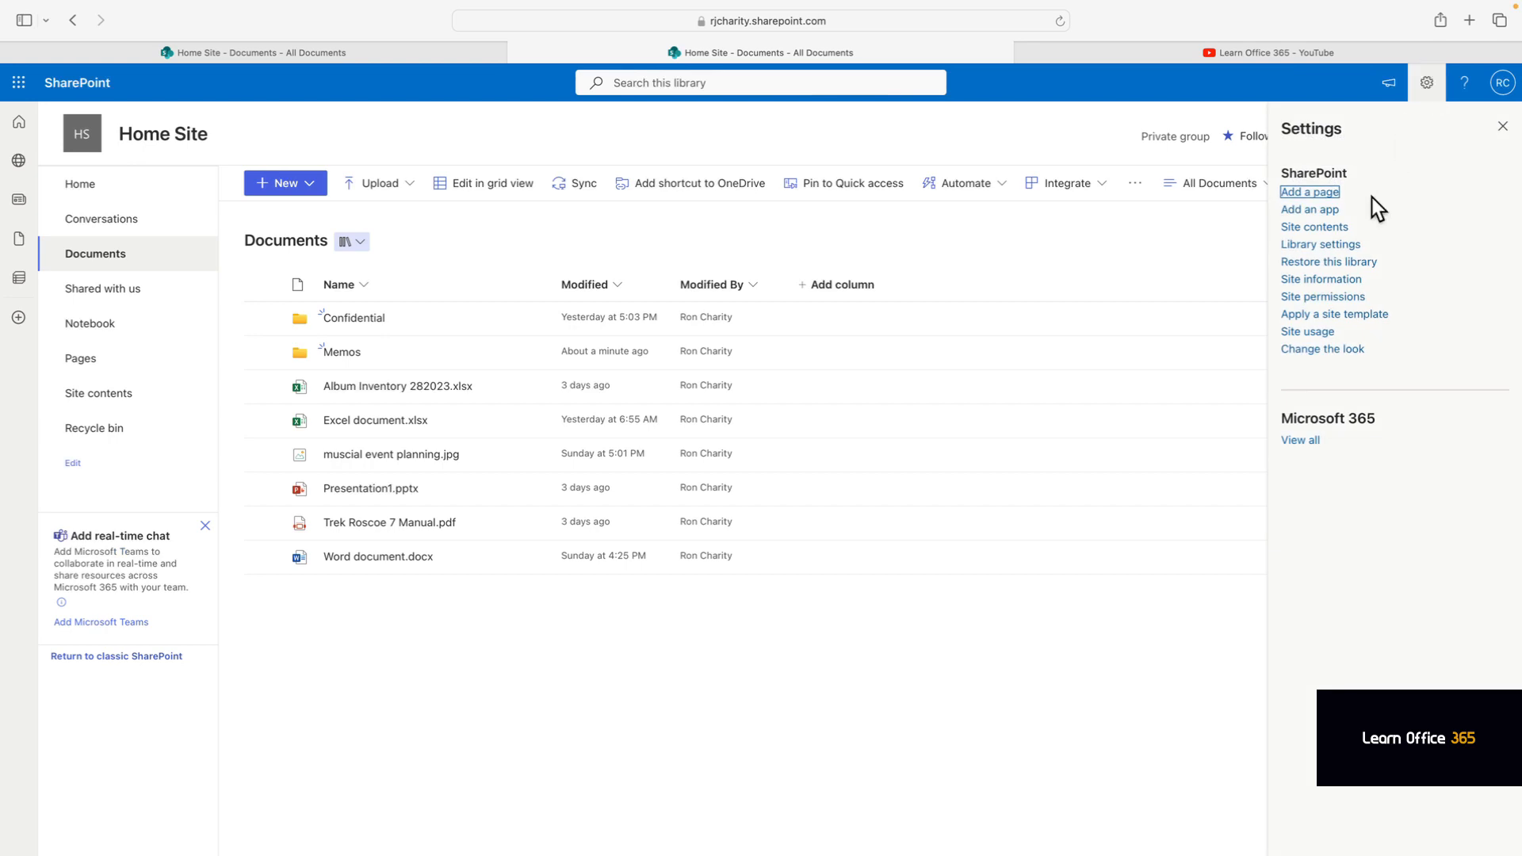
click(1325, 298)
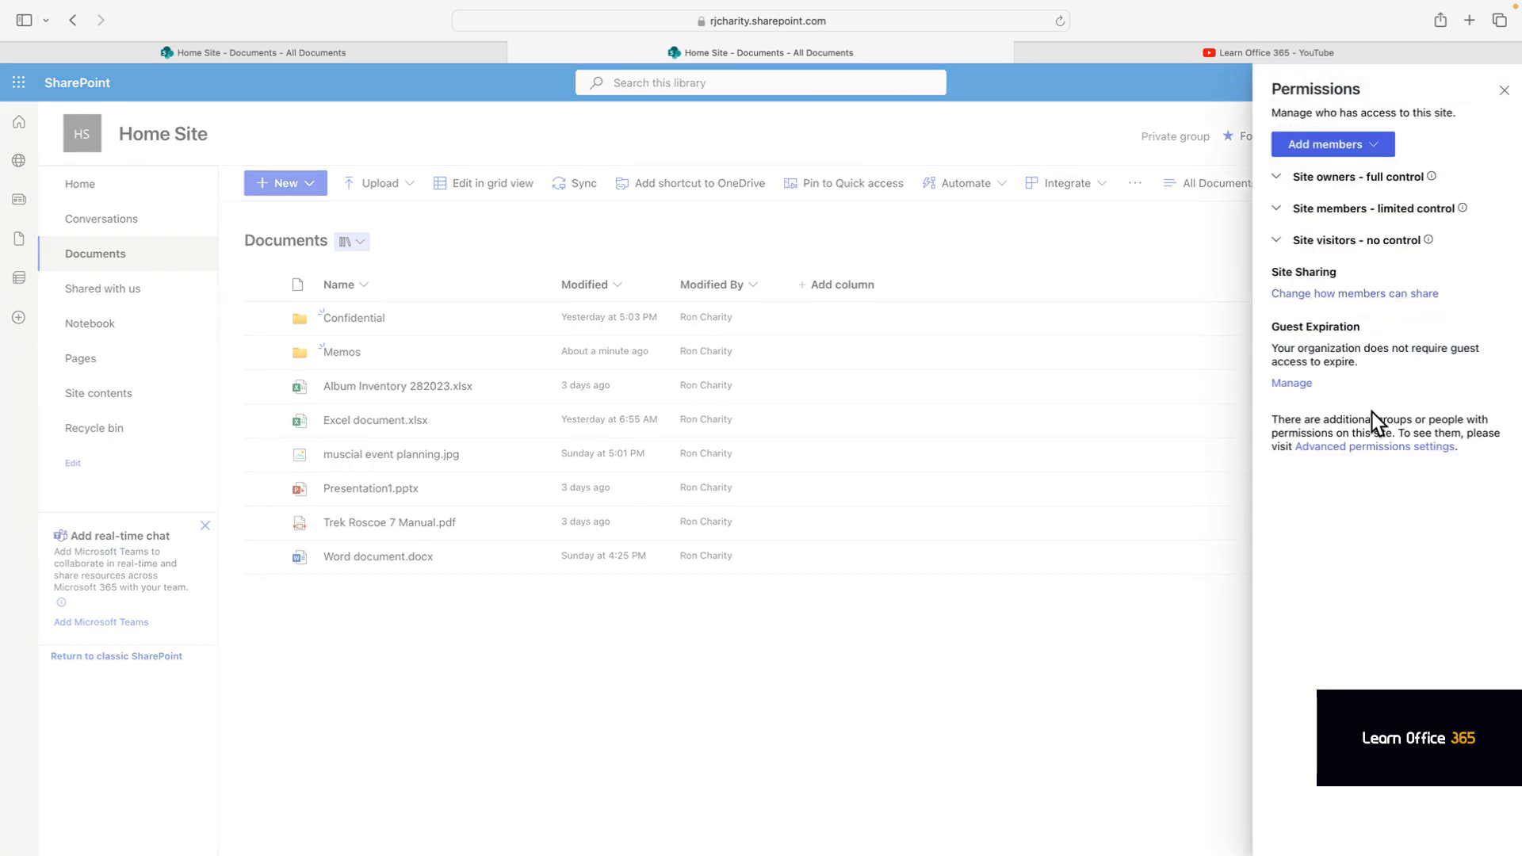
click(1372, 449)
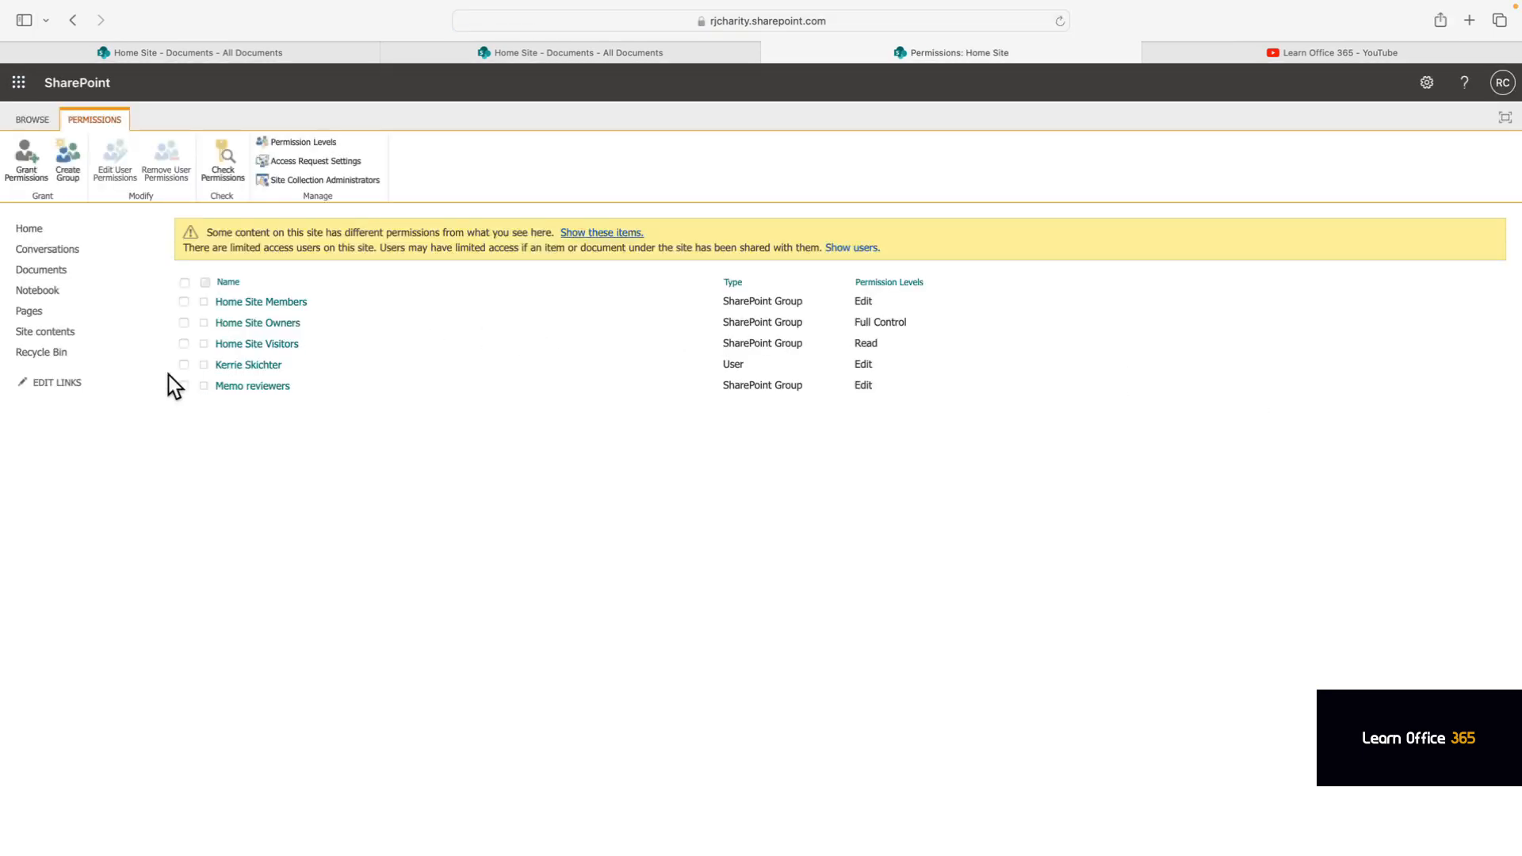
click(184, 386)
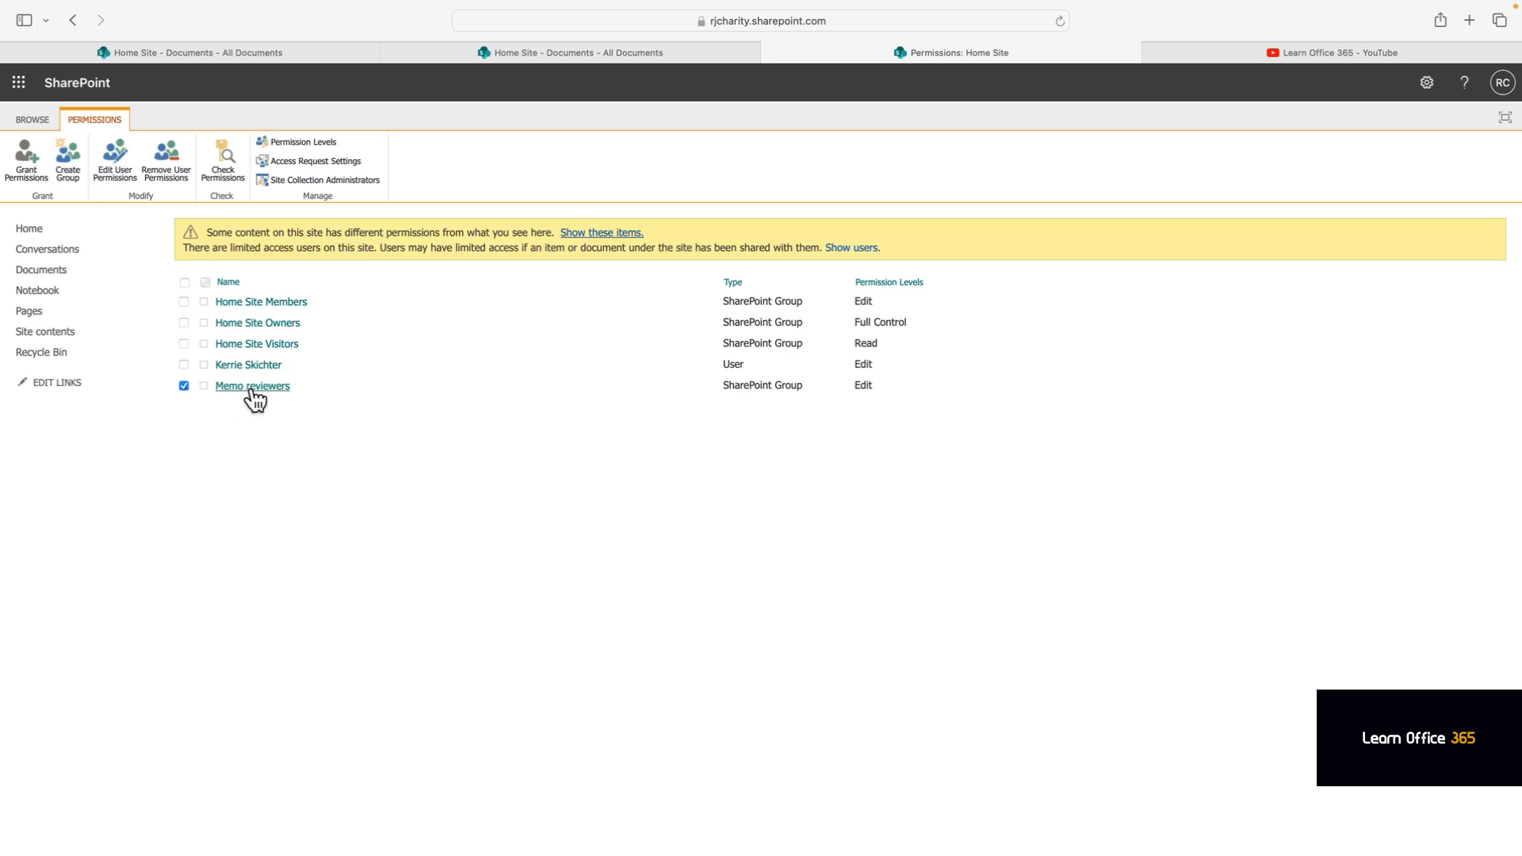
click(167, 168)
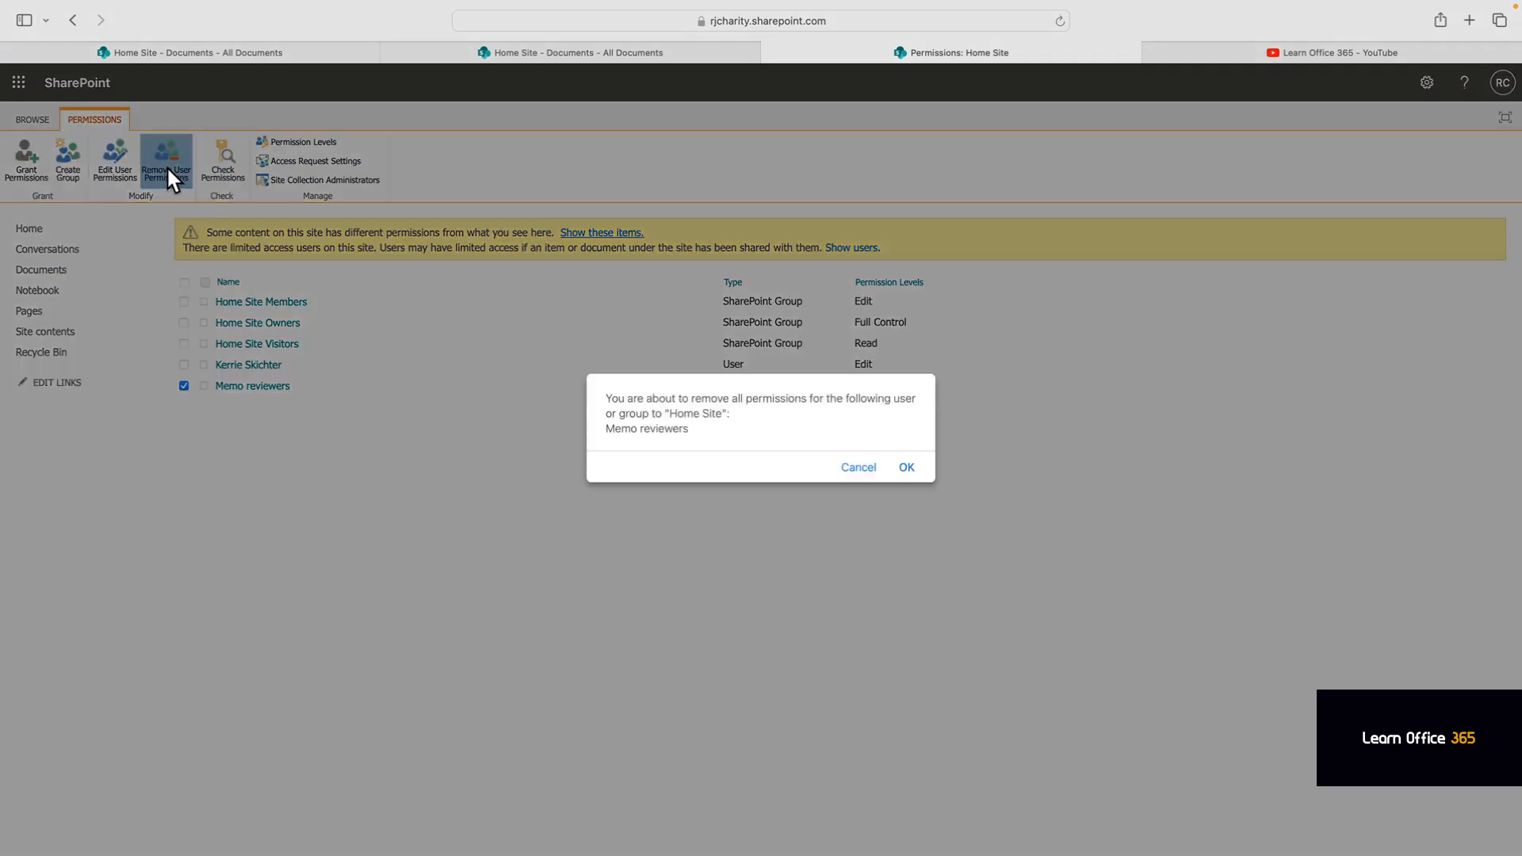
click(908, 469)
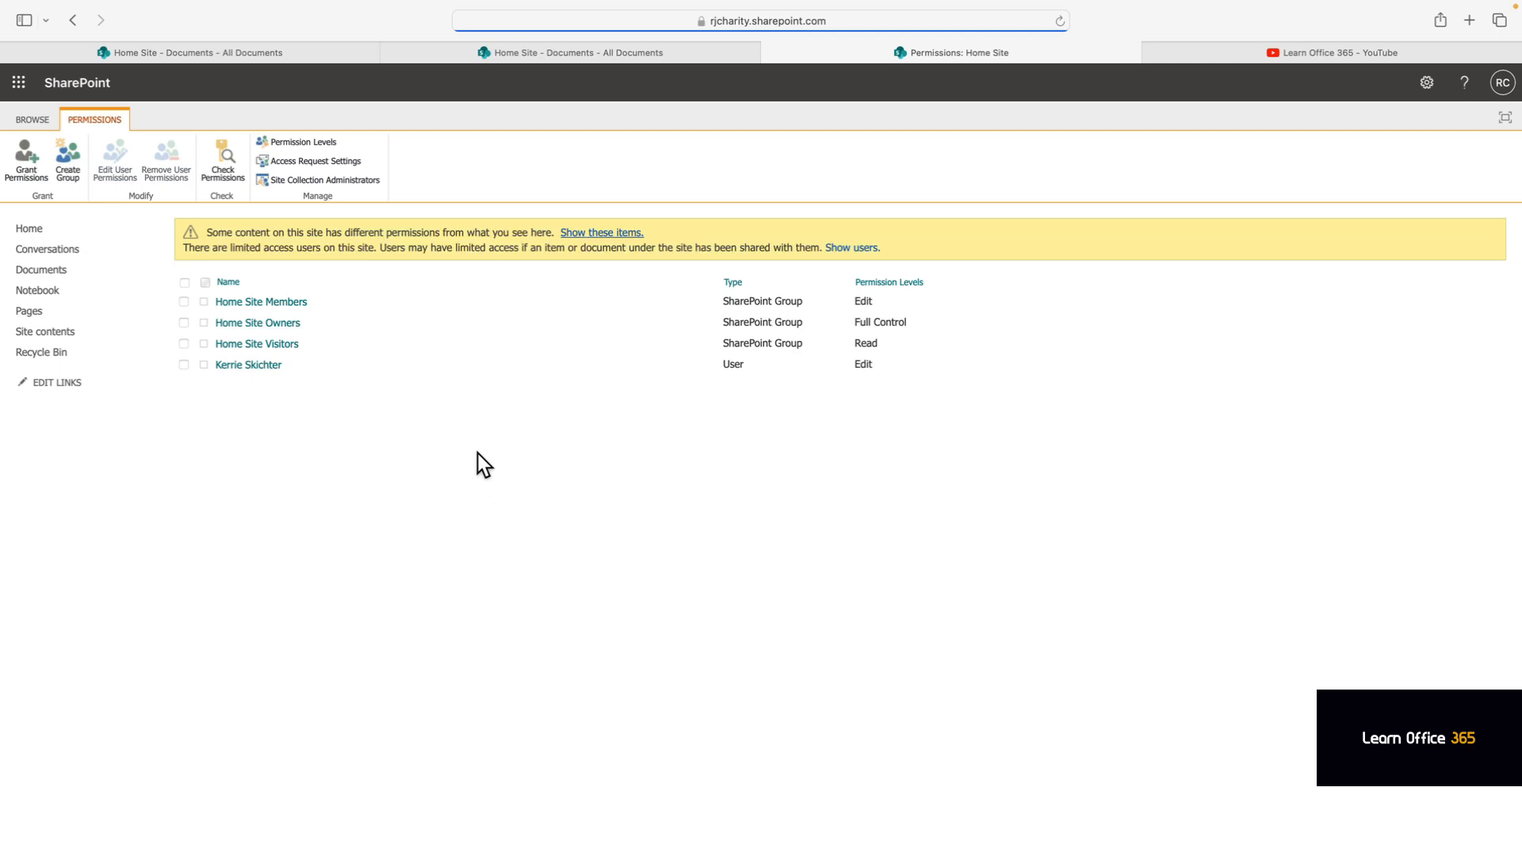
Create a SharePoint group named "HR" with the Contribute permission level and reload the site's permissions list.
click(73, 169)
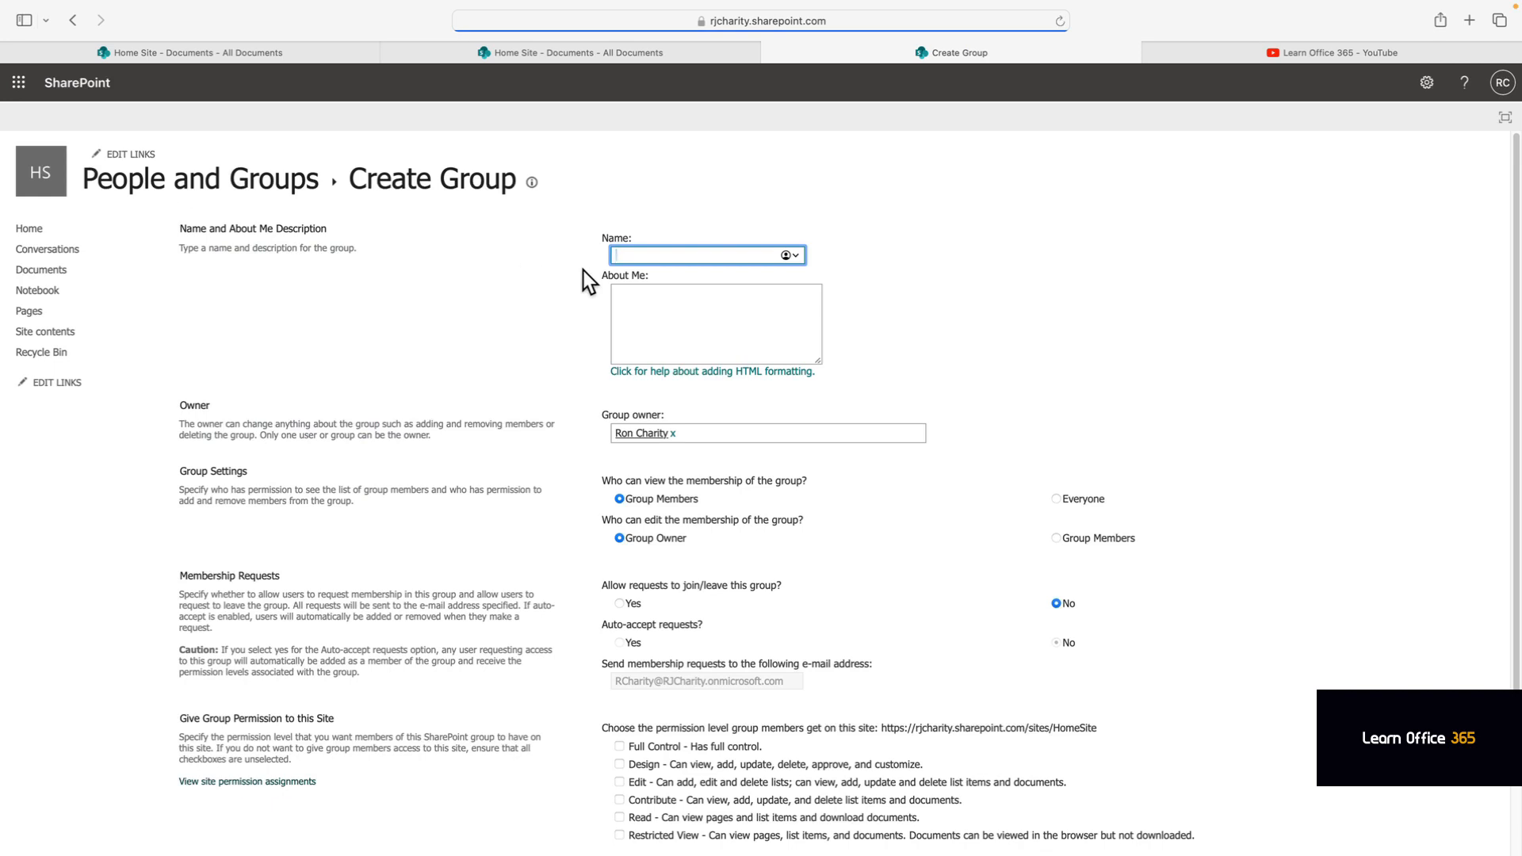
text(HR)
scroll(761, 491, down, 3)
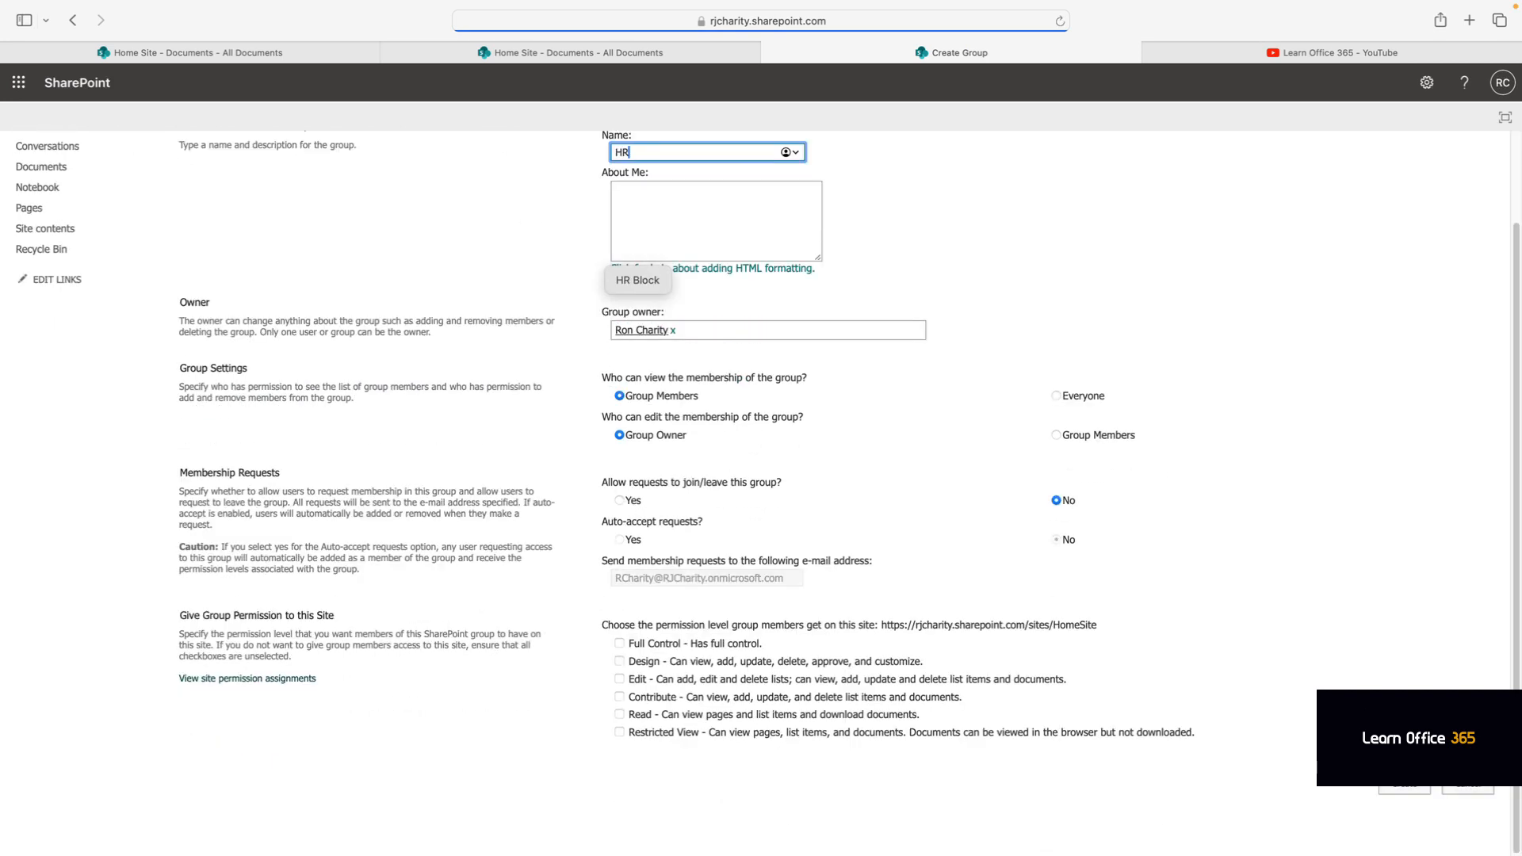
click(619, 696)
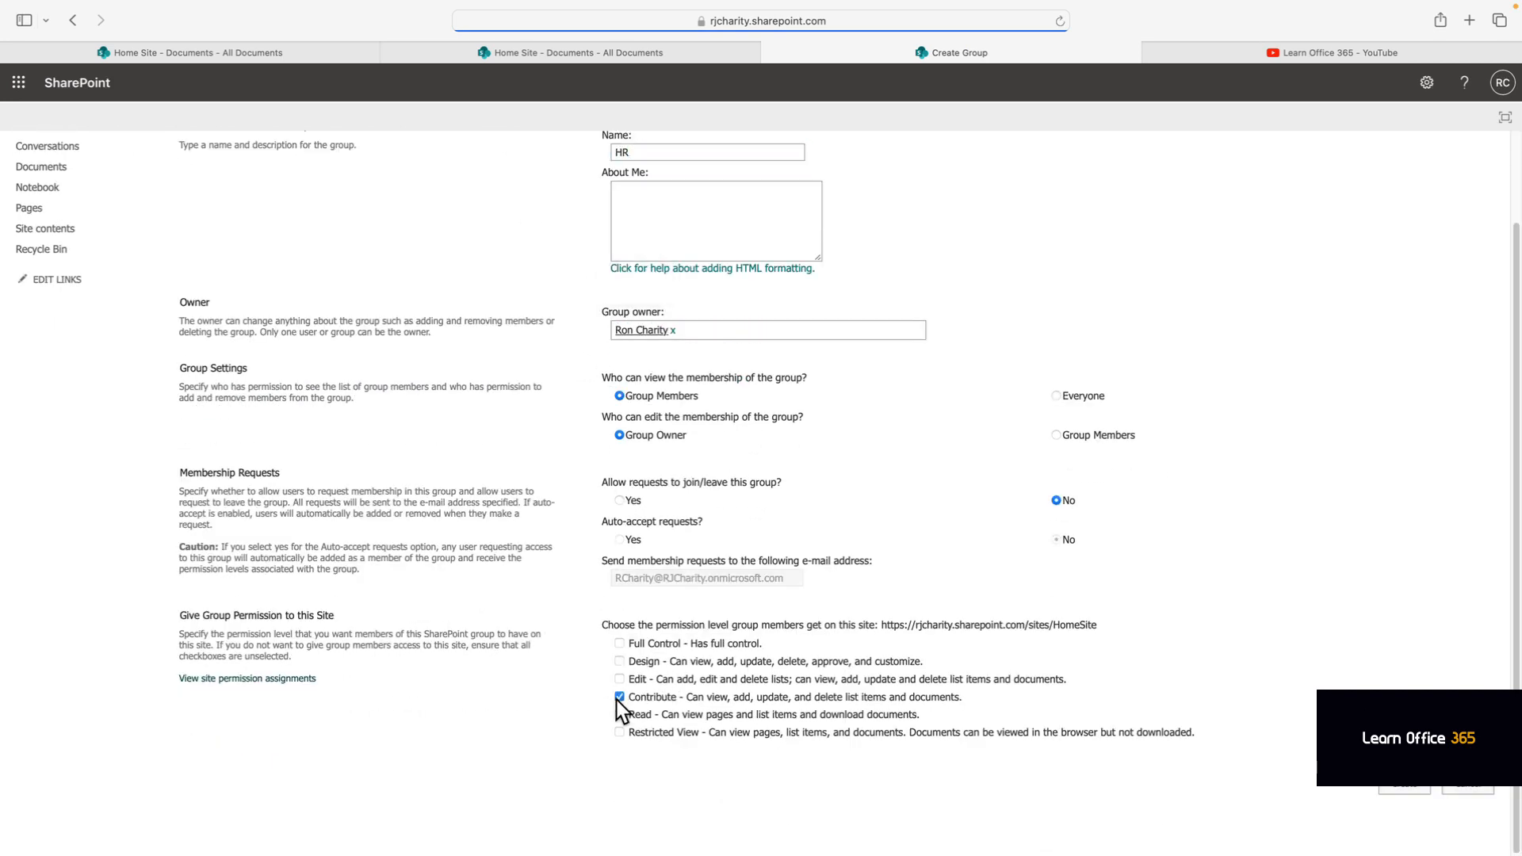
click(1399, 783)
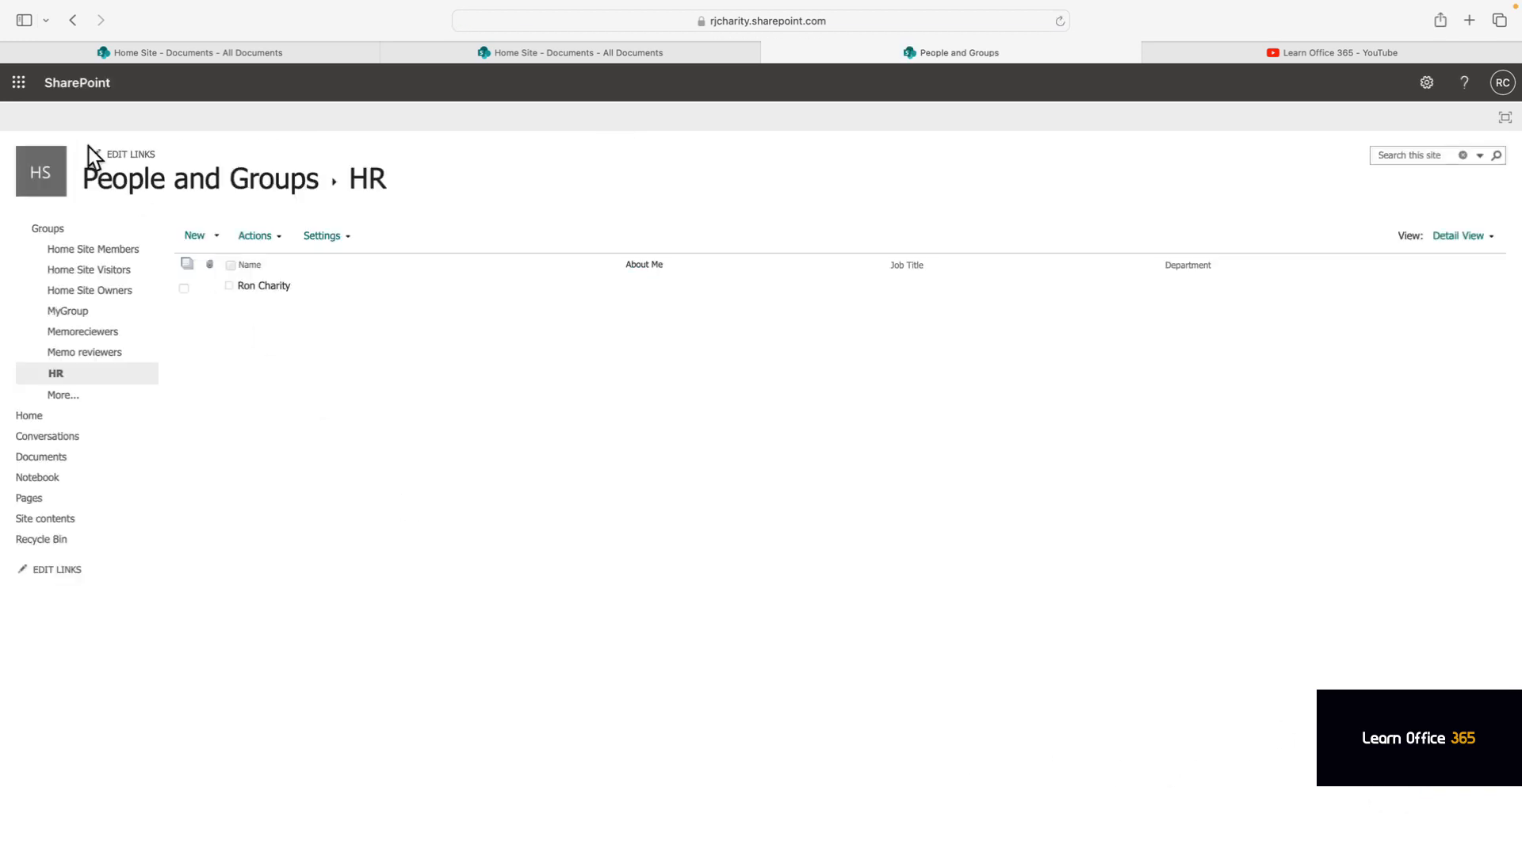
click(73, 21)
click(74, 22)
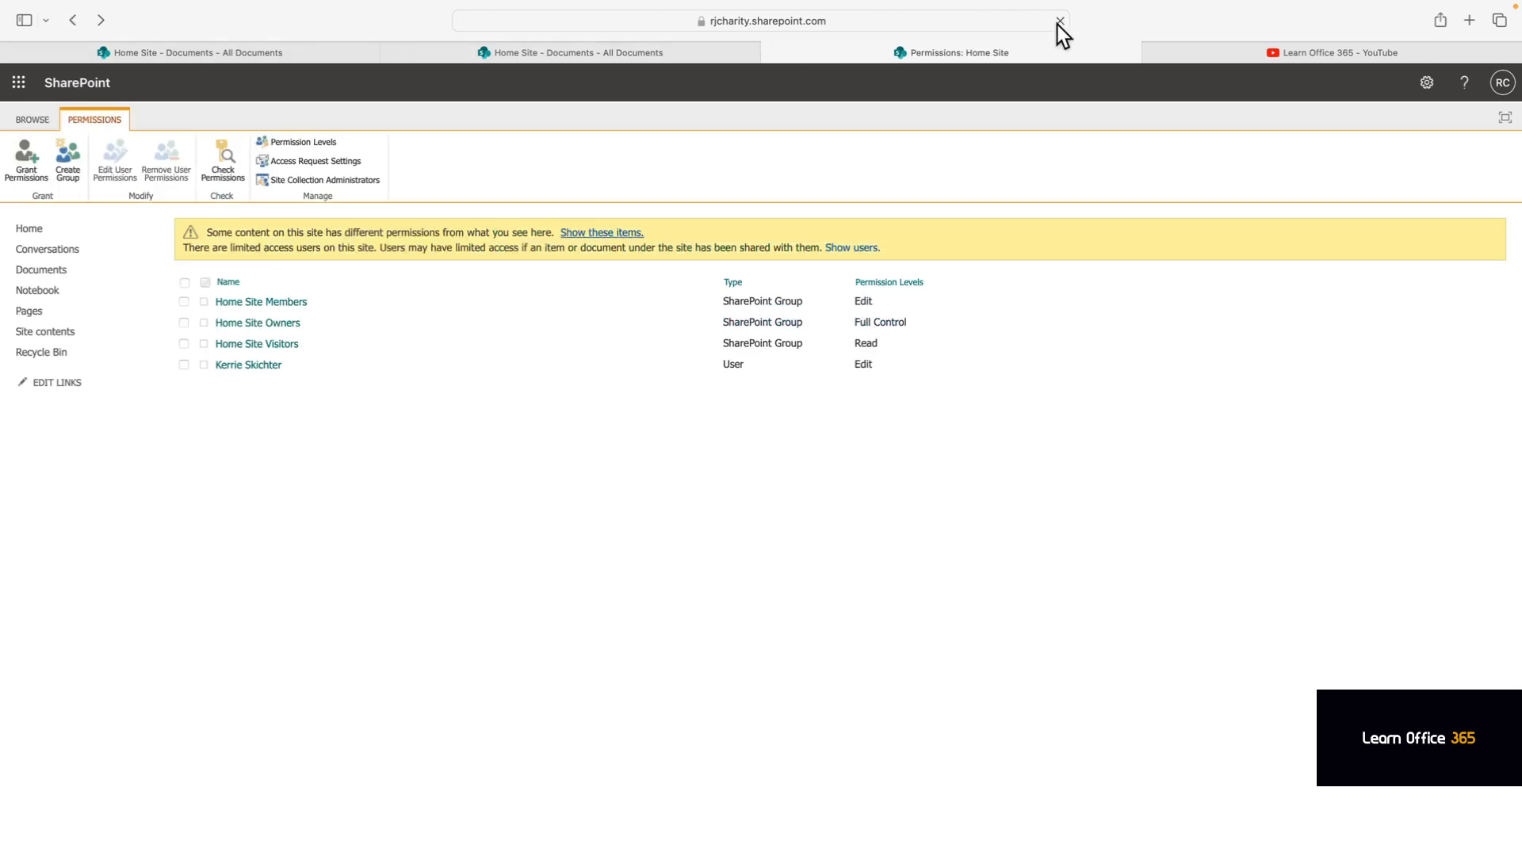
click(1059, 21)
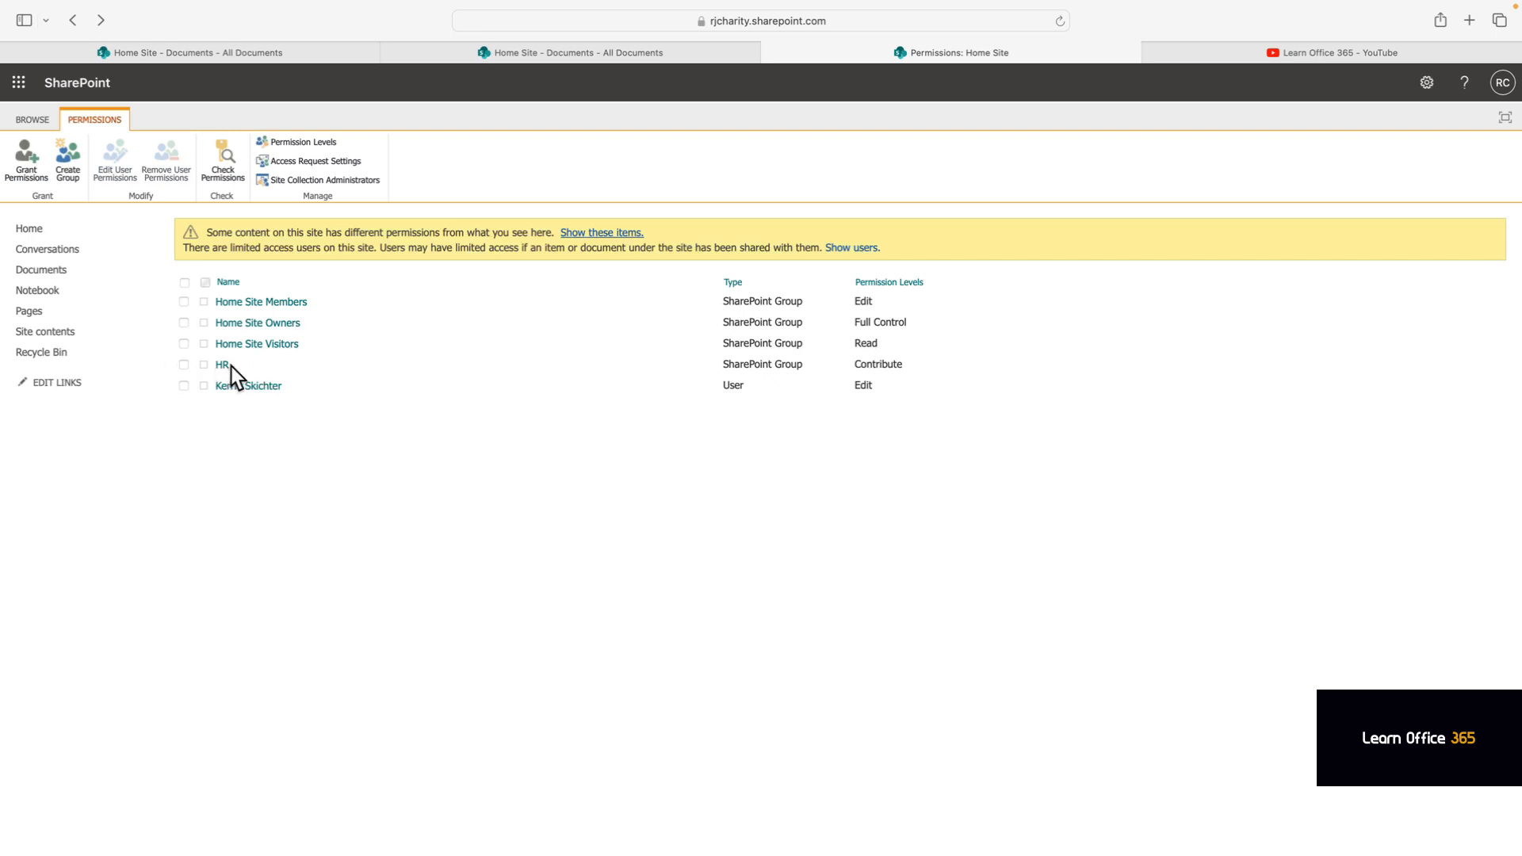
Add the individual user to the HR group by sharing the site, and return to the site's home page.
click(223, 367)
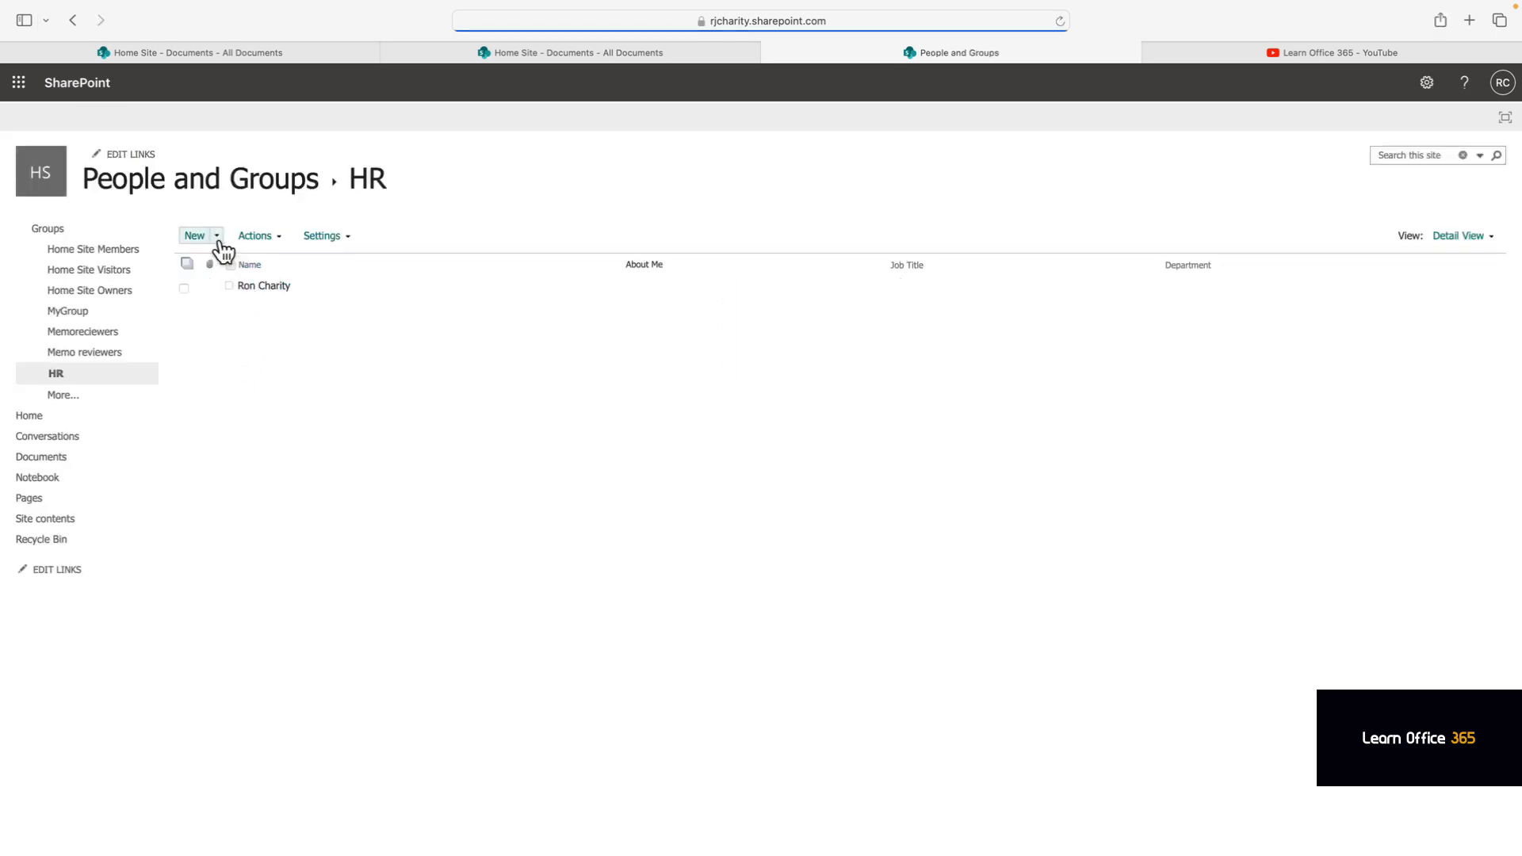
click(217, 237)
click(241, 263)
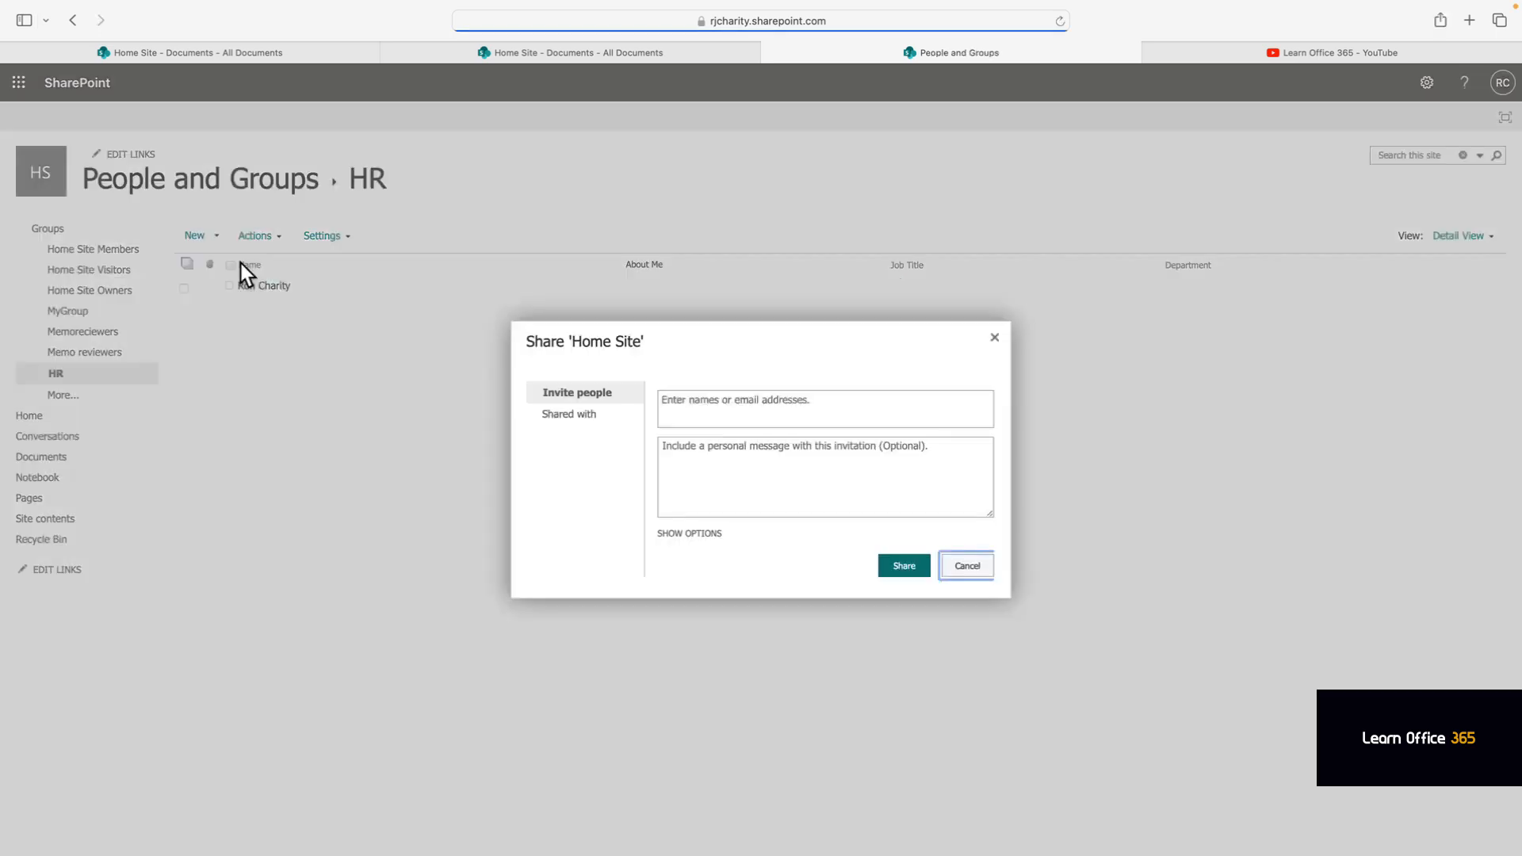
click(704, 408)
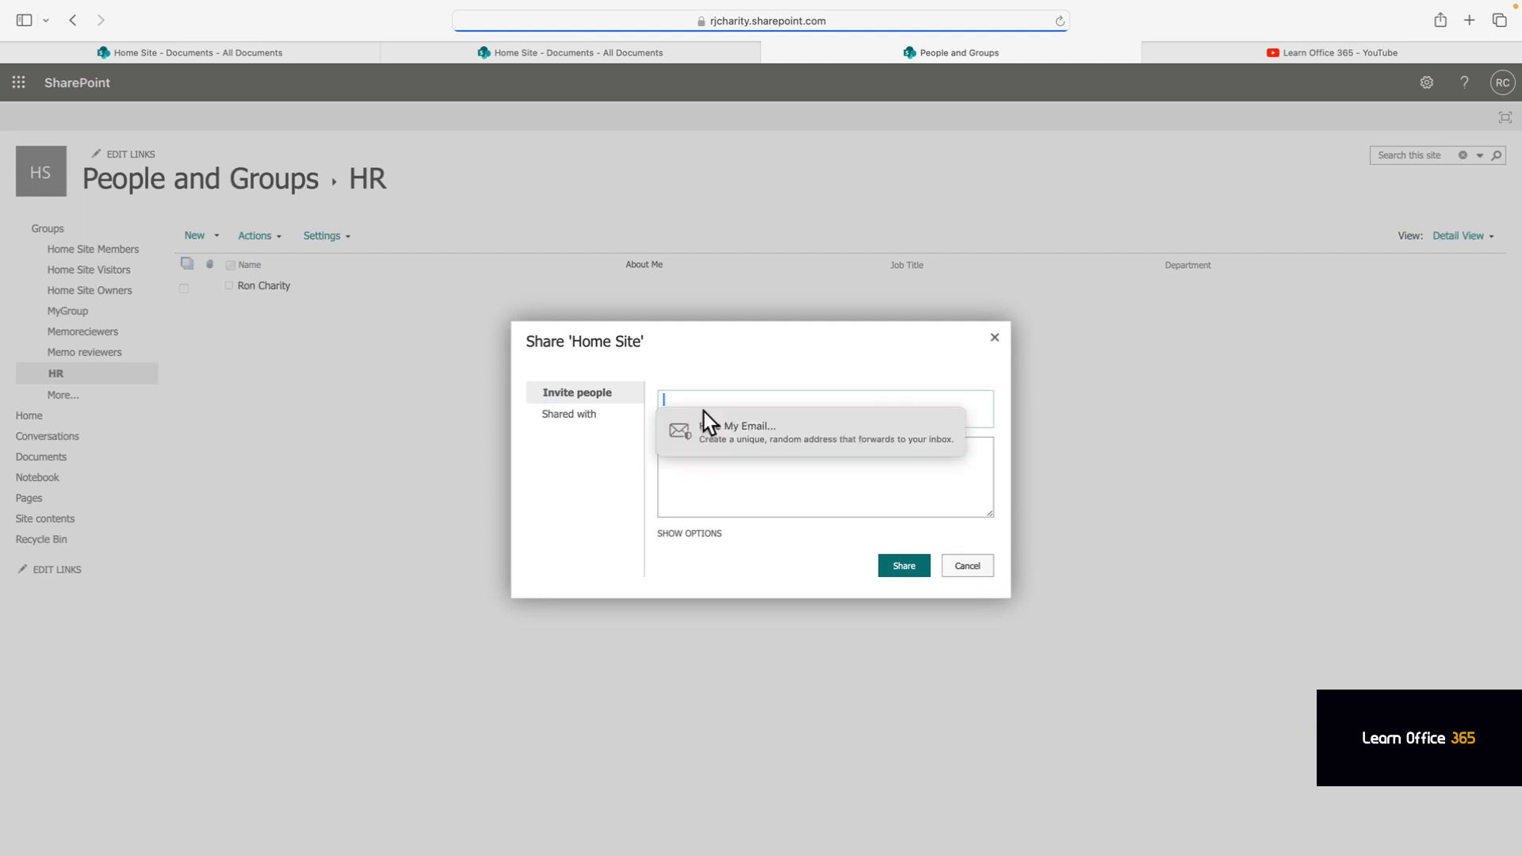
text(ks)
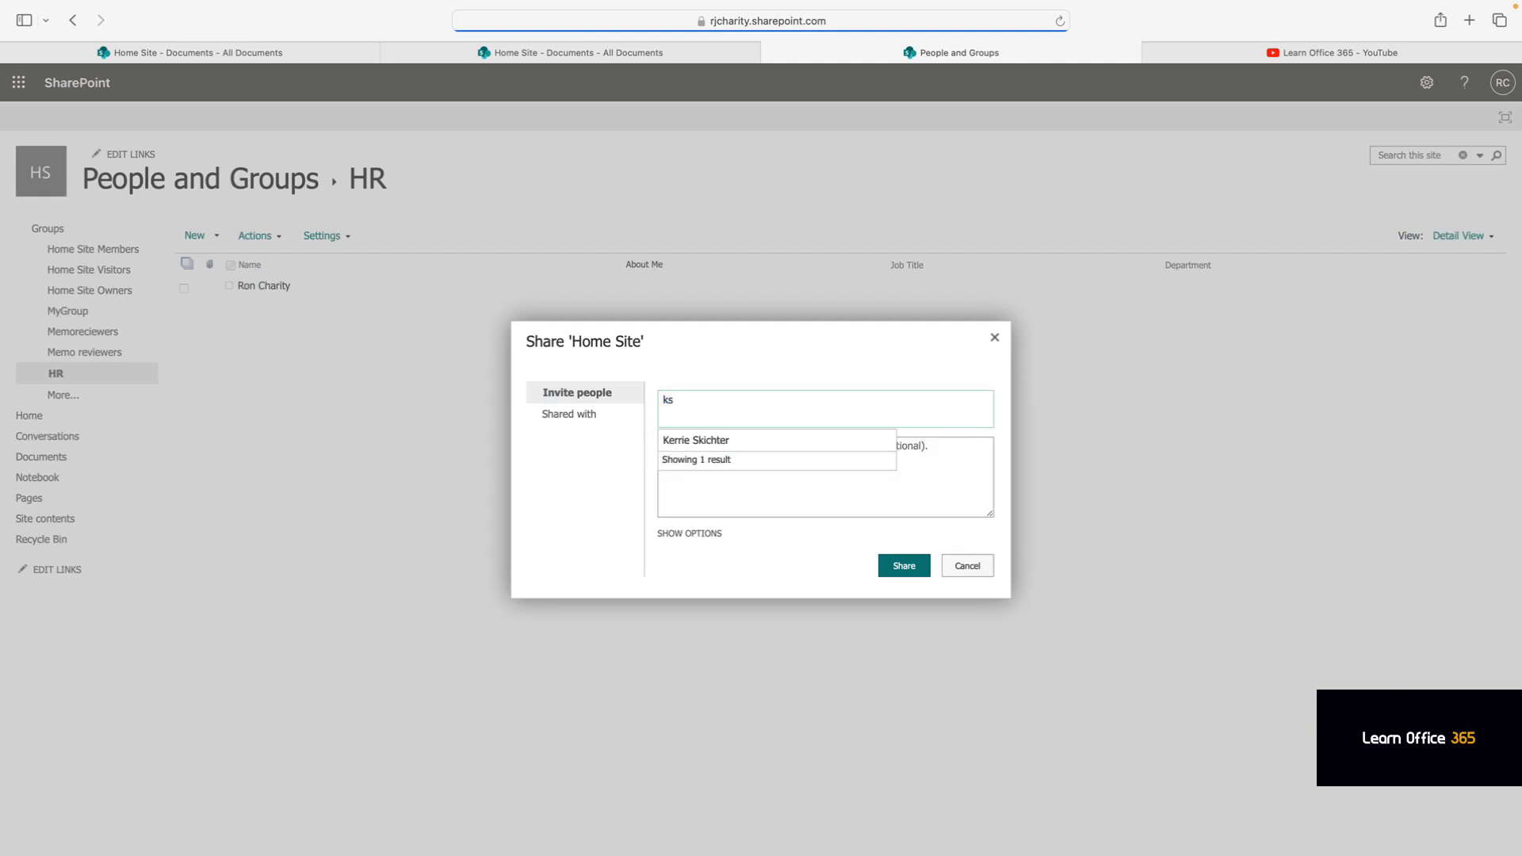
click(707, 441)
click(697, 534)
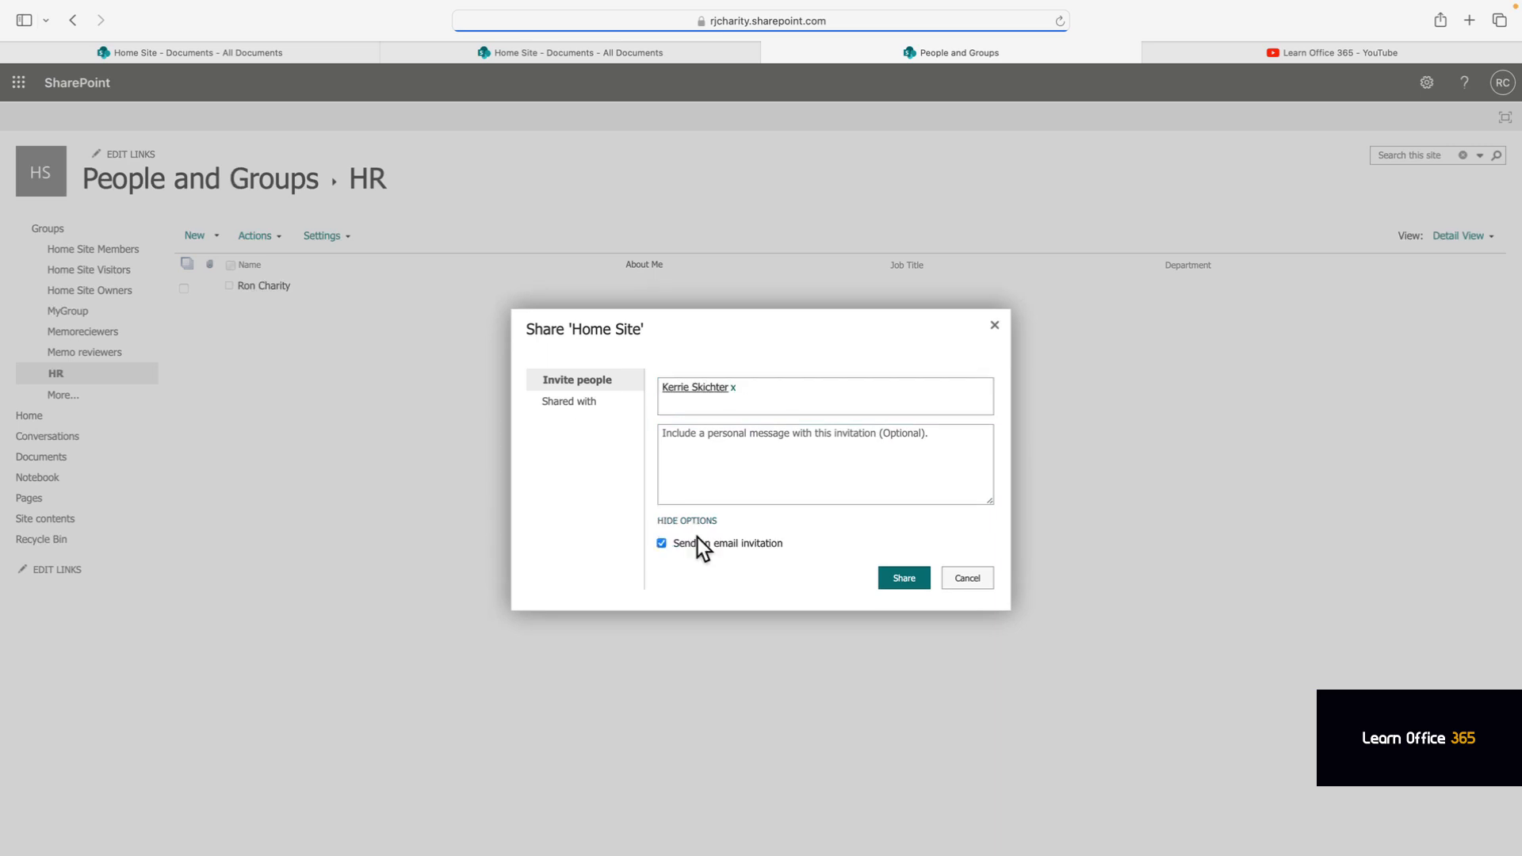
click(901, 578)
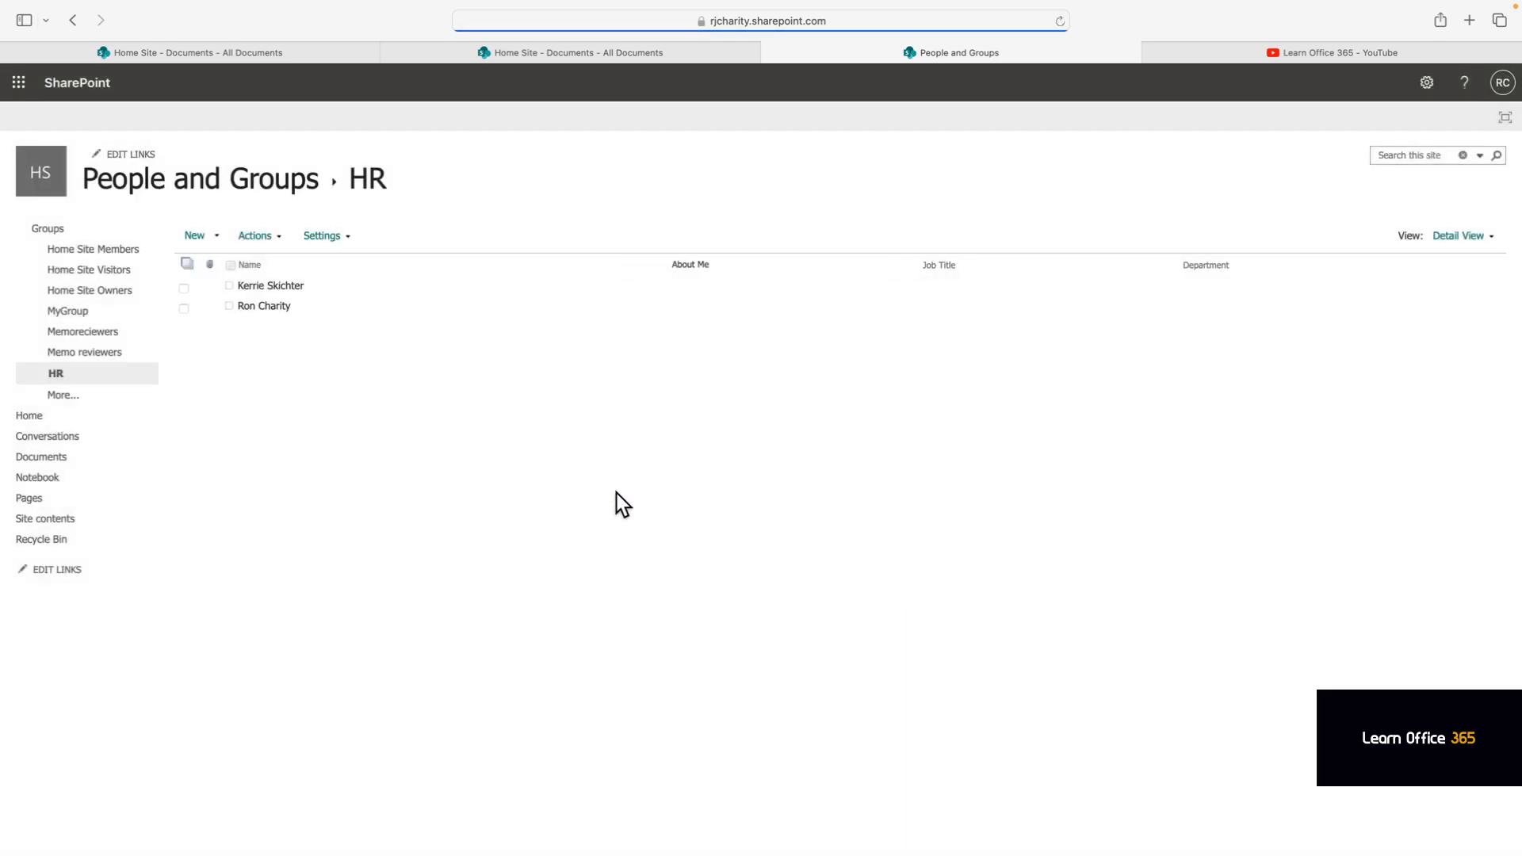
click(32, 420)
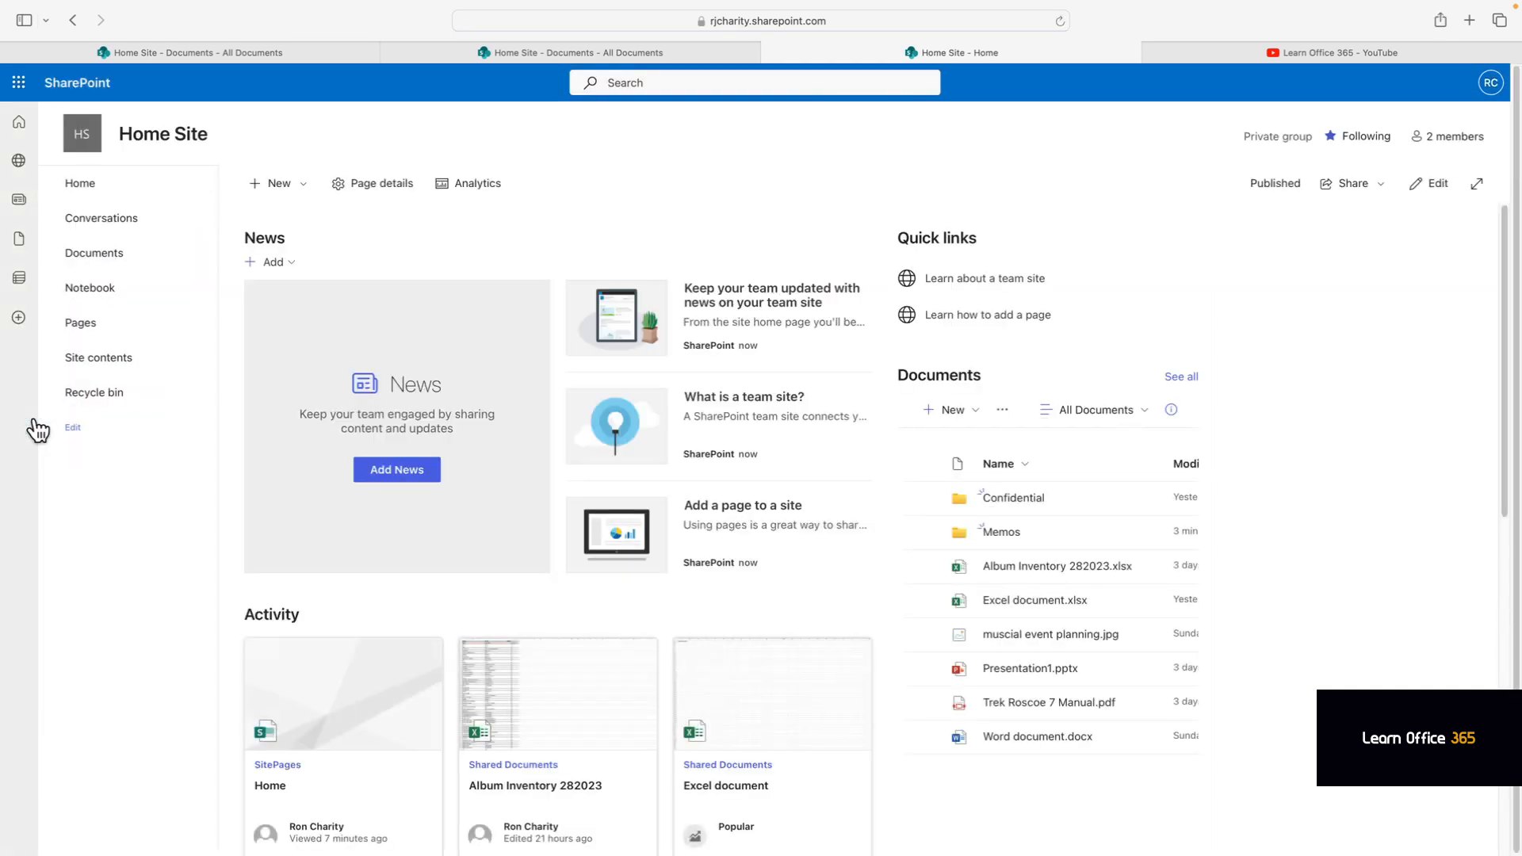